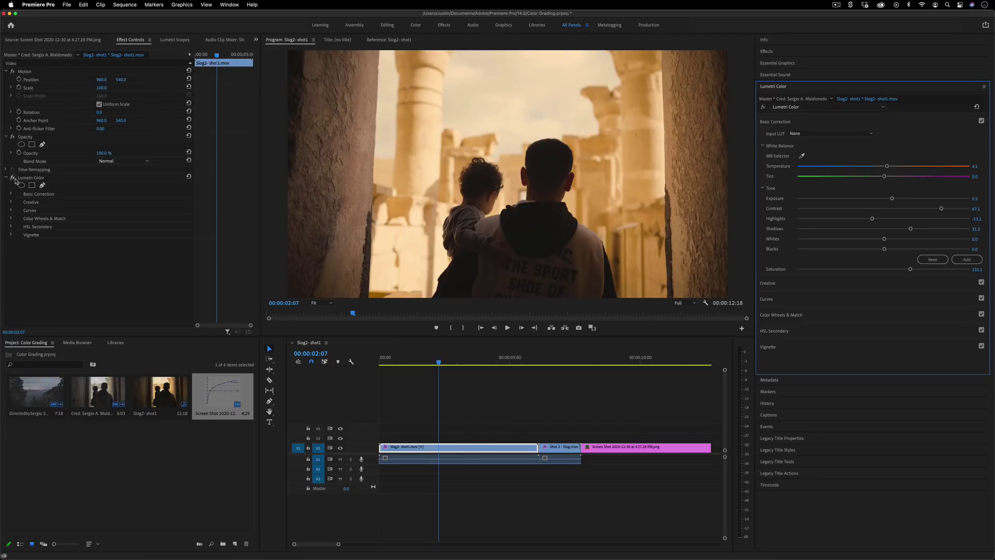
- Toggle the Slog2-shot1 clip's warm Lumetri grade off, on and off again to show the log original
click(13, 178)
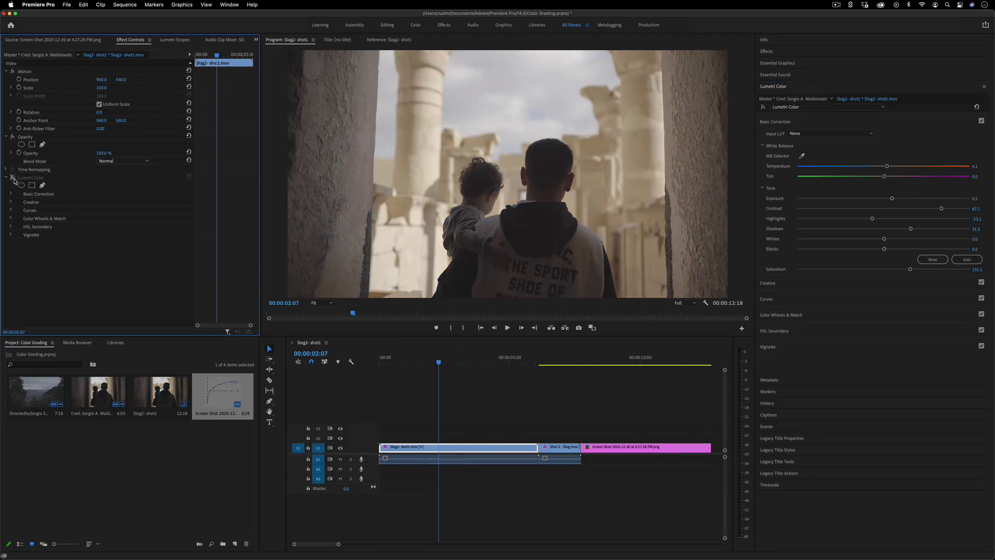
click(14, 177)
click(13, 178)
click(578, 408)
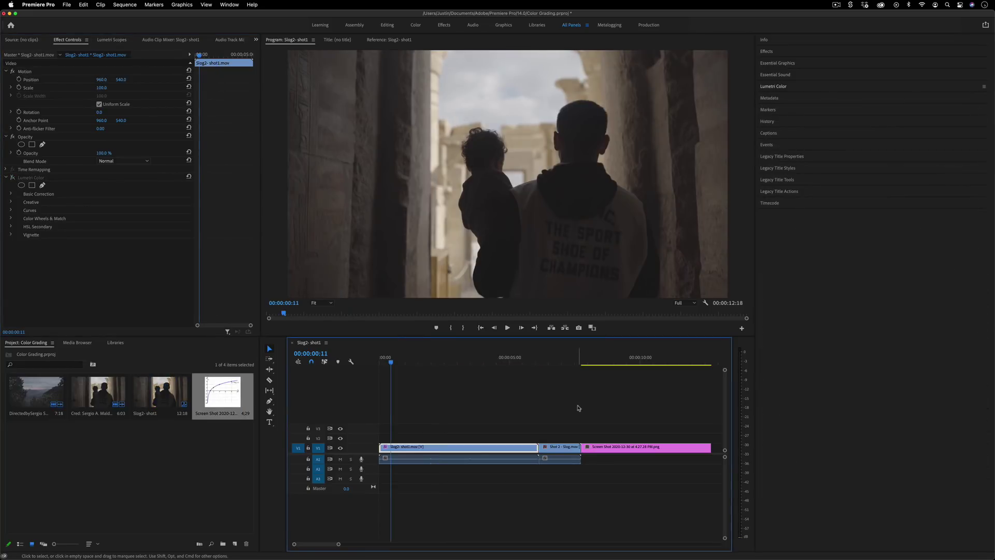
- Compare the canyon and man-and-child shots, then land on the canyon shot at 00:00:06:09
click(550, 363)
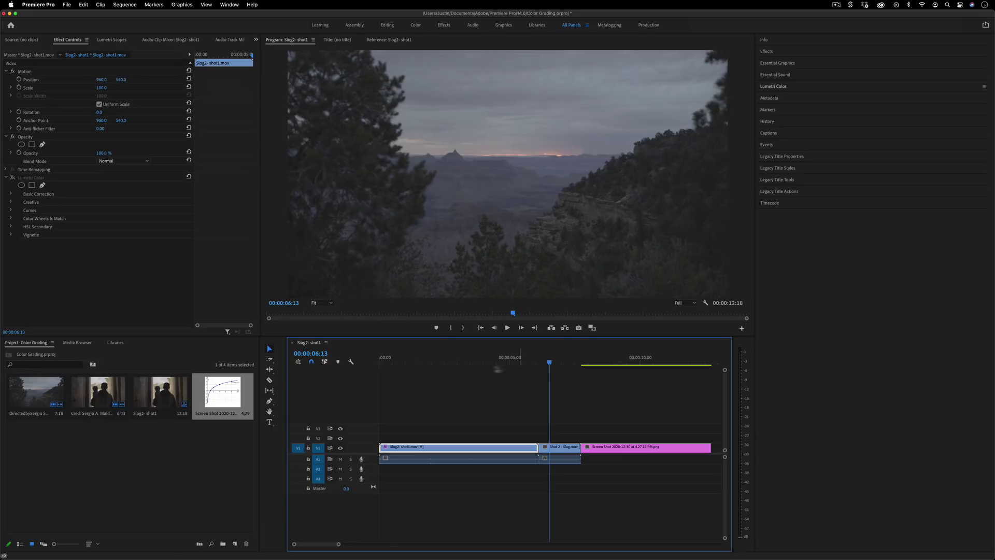
click(396, 361)
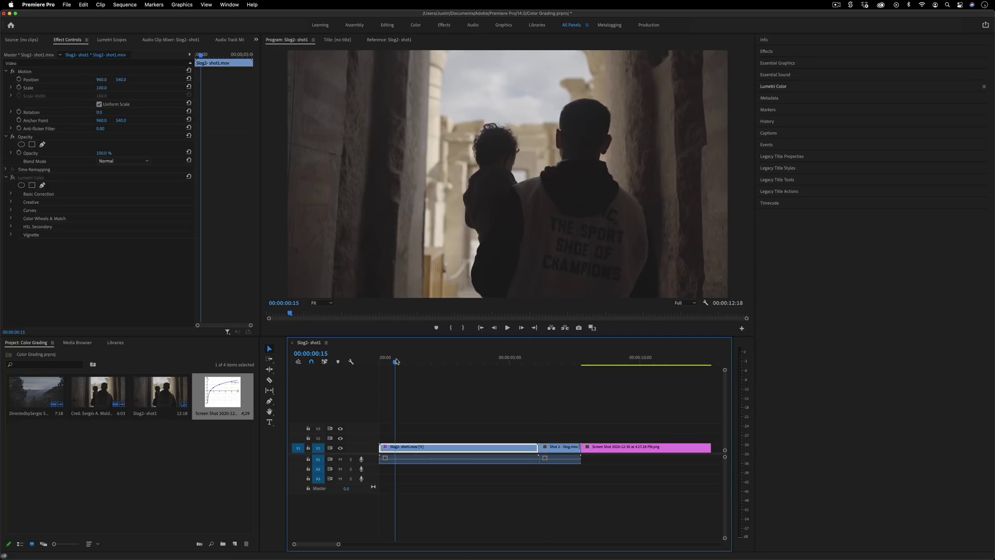
click(118, 444)
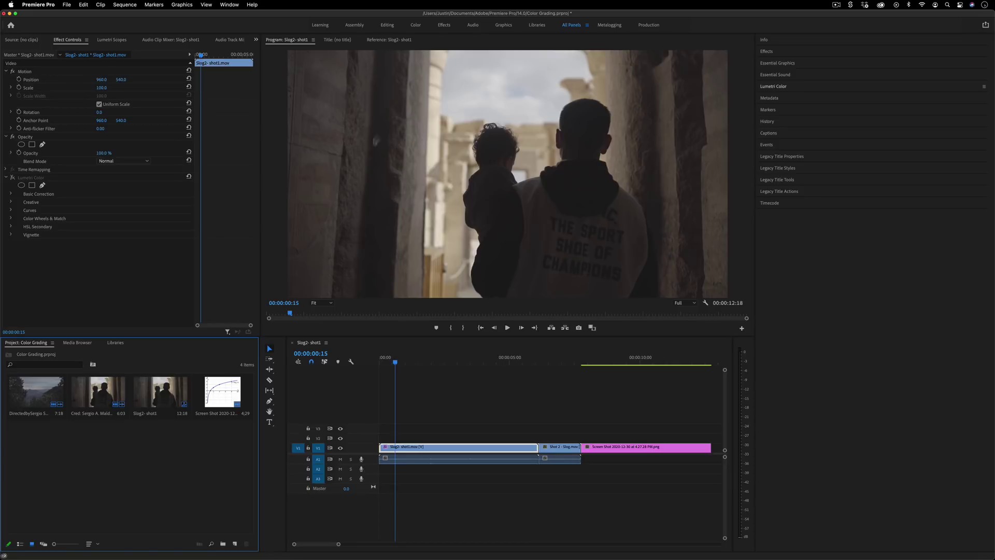
click(546, 363)
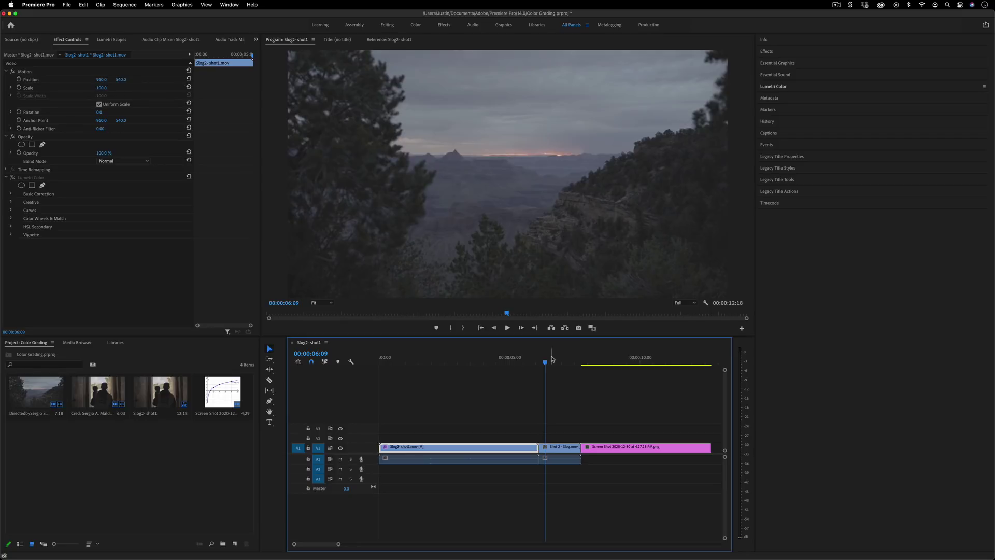
- Preview a Faded Film creative look on the canyon shot, then remove it
click(775, 86)
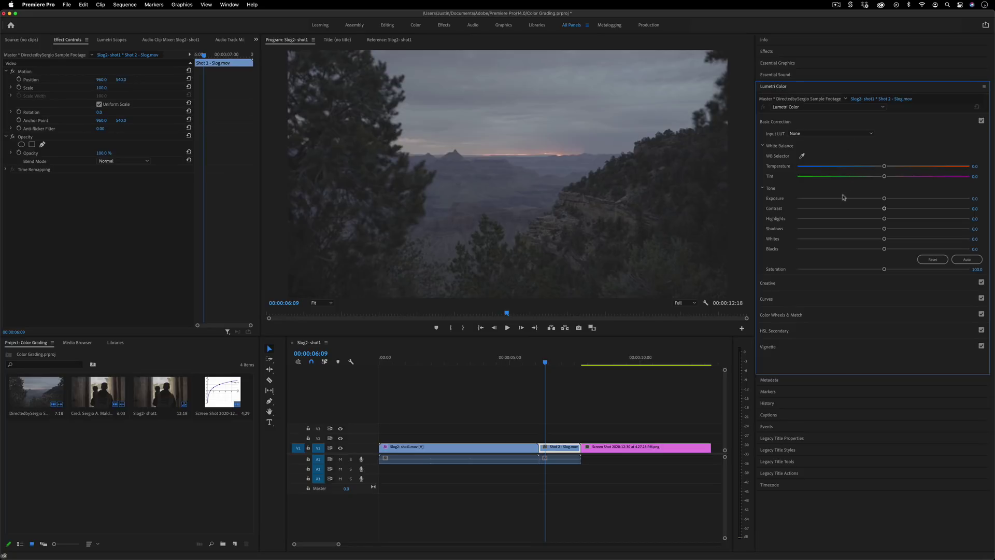
click(786, 284)
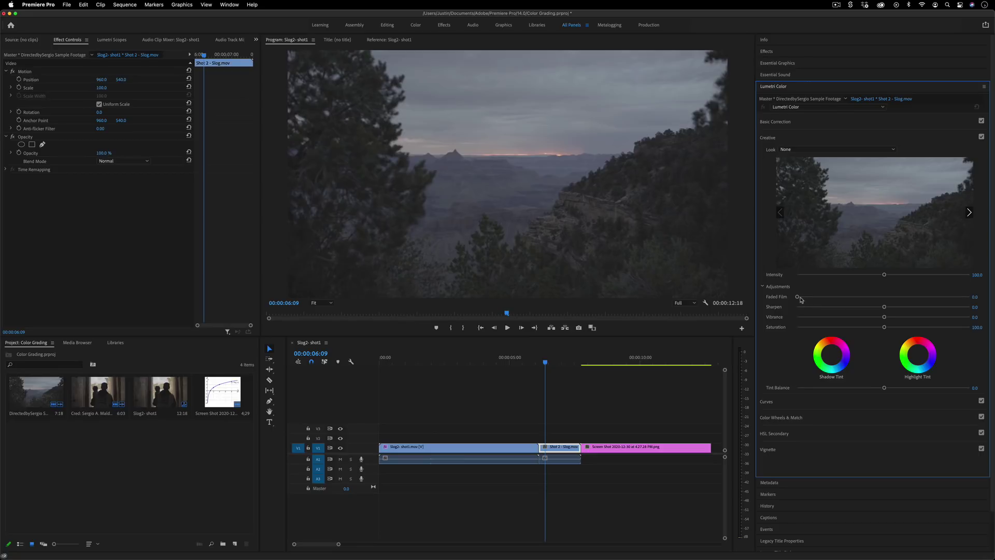
drag(799, 297, 943, 297)
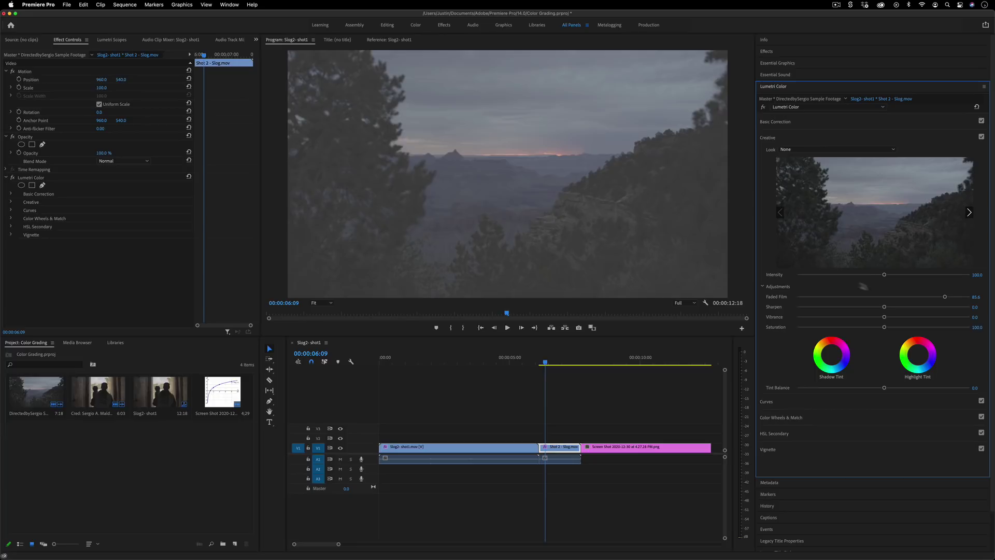
click(835, 297)
click(926, 297)
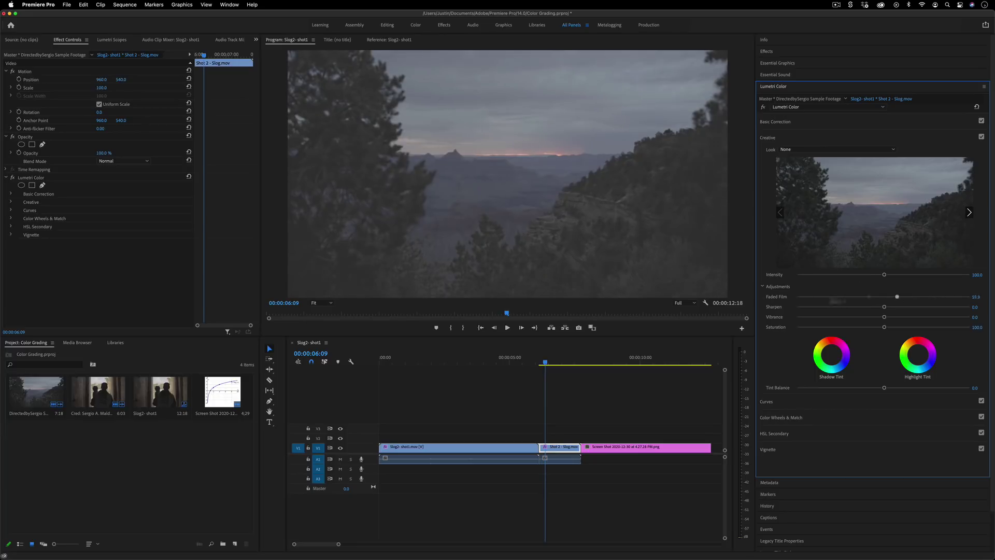
click(798, 296)
- Lift the canyon shot's blacks in Basic Correction, then return to the first clip at 00:00:00:13
click(805, 125)
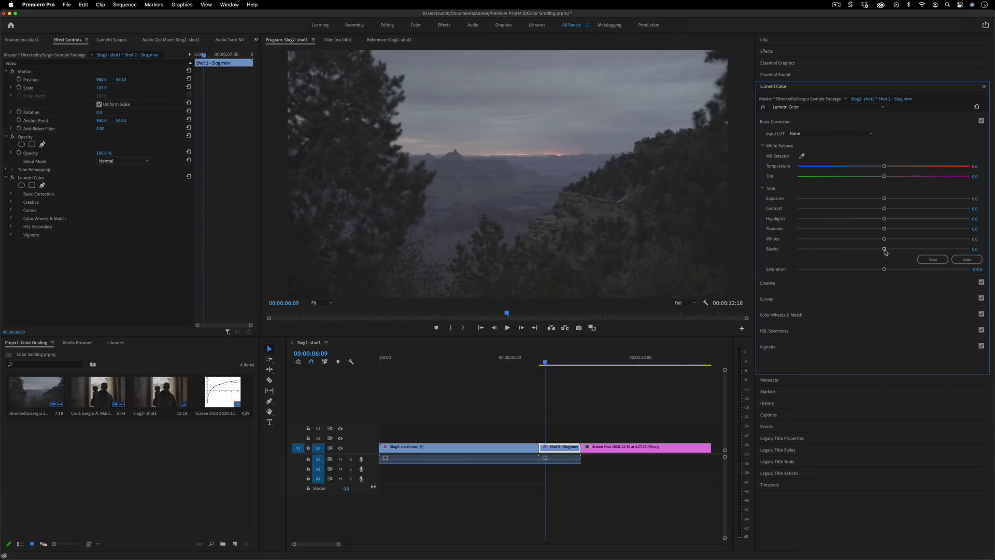
mouse_move(884, 248)
mouse_down()
mouse_move(971, 250)
mouse_move(890, 253)
mouse_up()
click(805, 284)
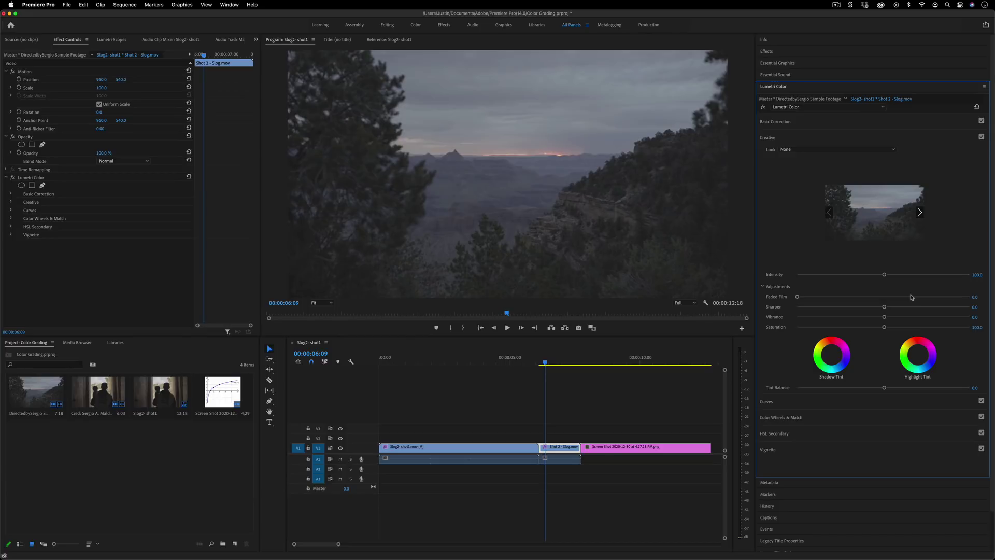
click(394, 357)
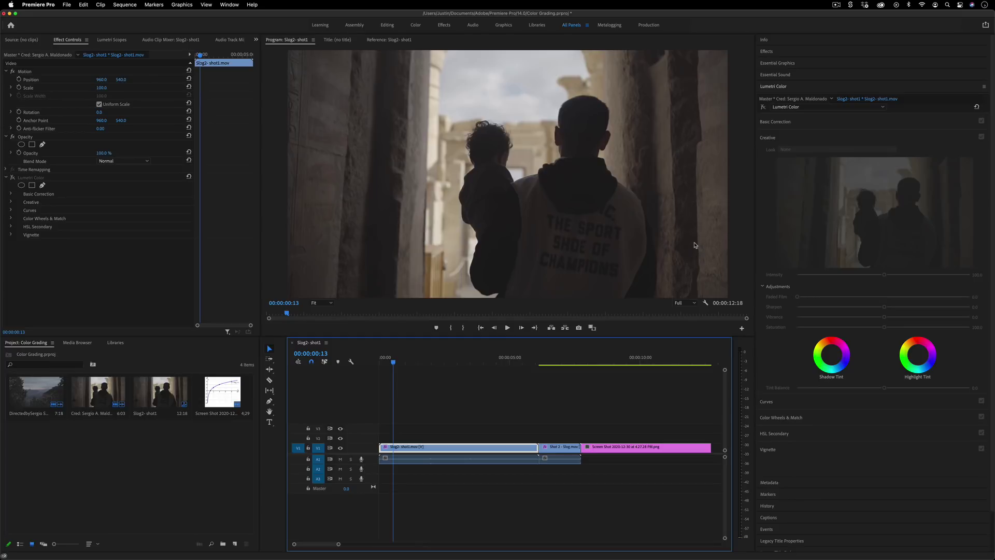
- Open the y = log2(x) graph screenshot in the source monitor and collapse Lumetri's Creative section
double_click(224, 392)
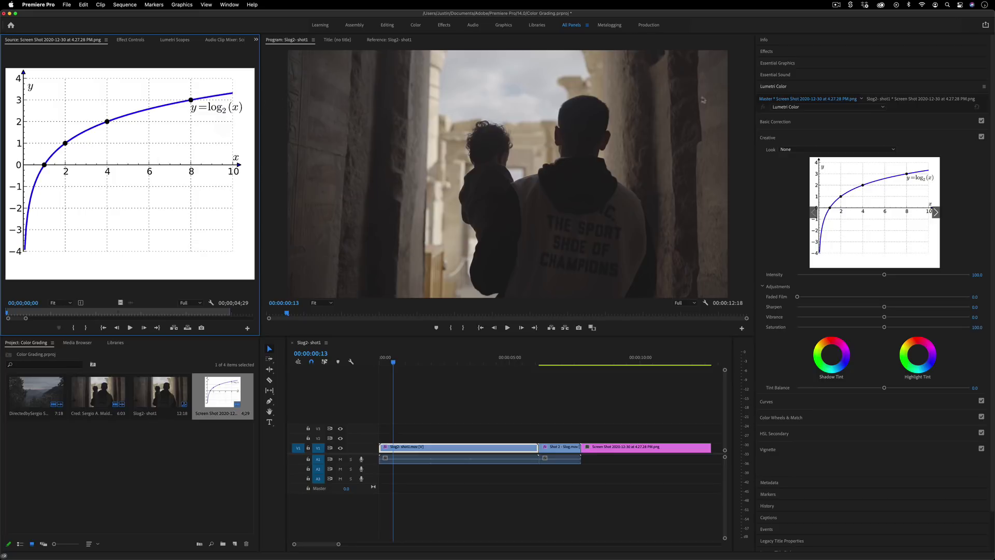
click(784, 87)
click(780, 88)
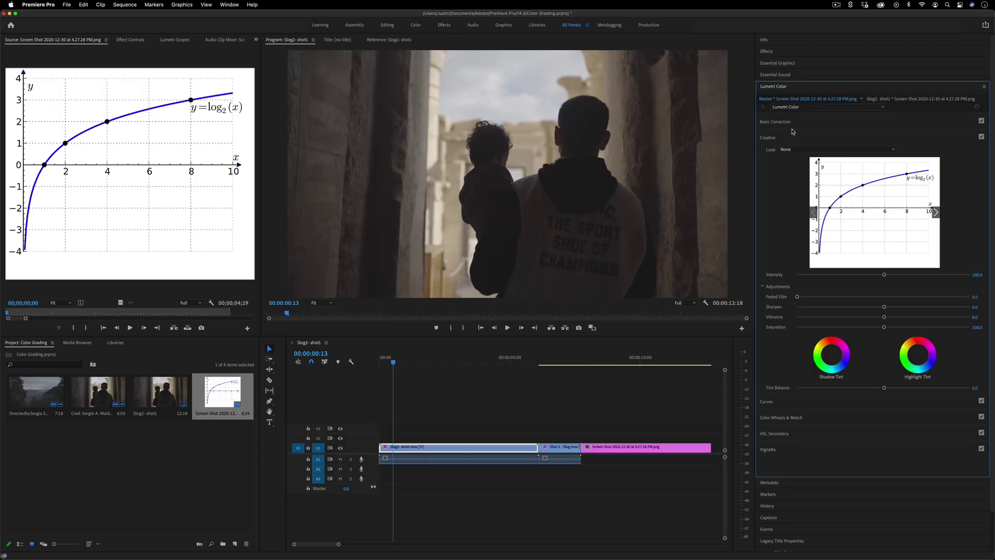
click(777, 139)
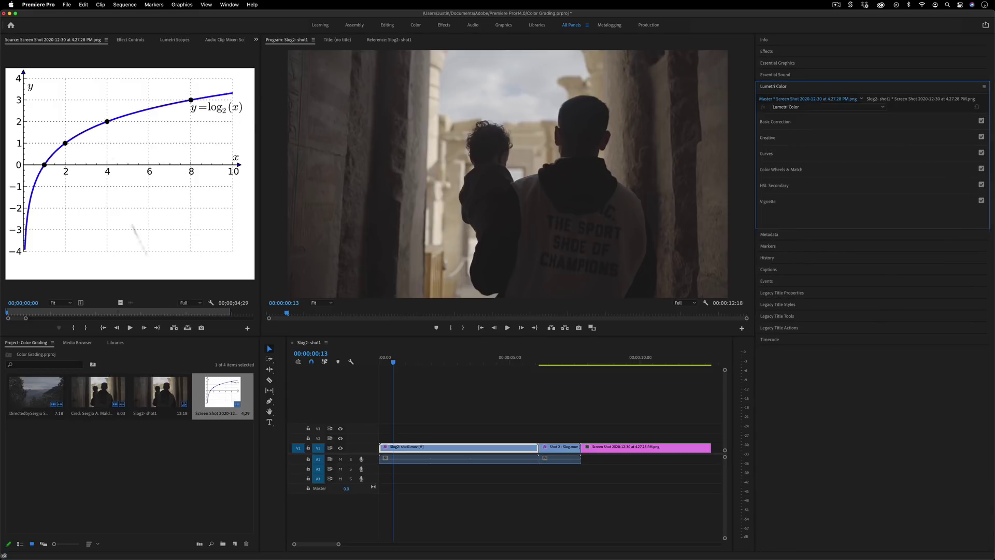
- Show the screenshot clip's Lumetri RGB Curves and select the straight curve's endpoint
click(131, 40)
click(773, 154)
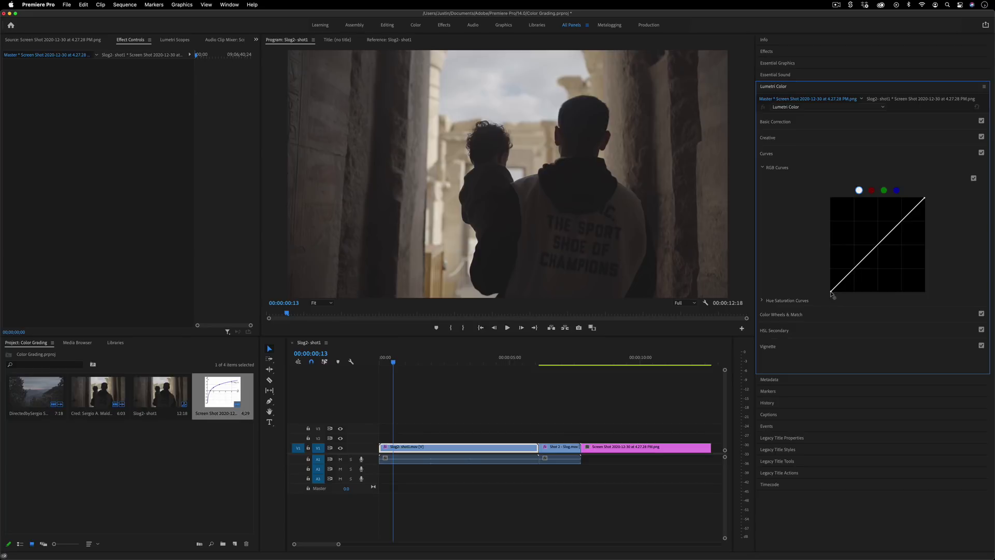
click(831, 293)
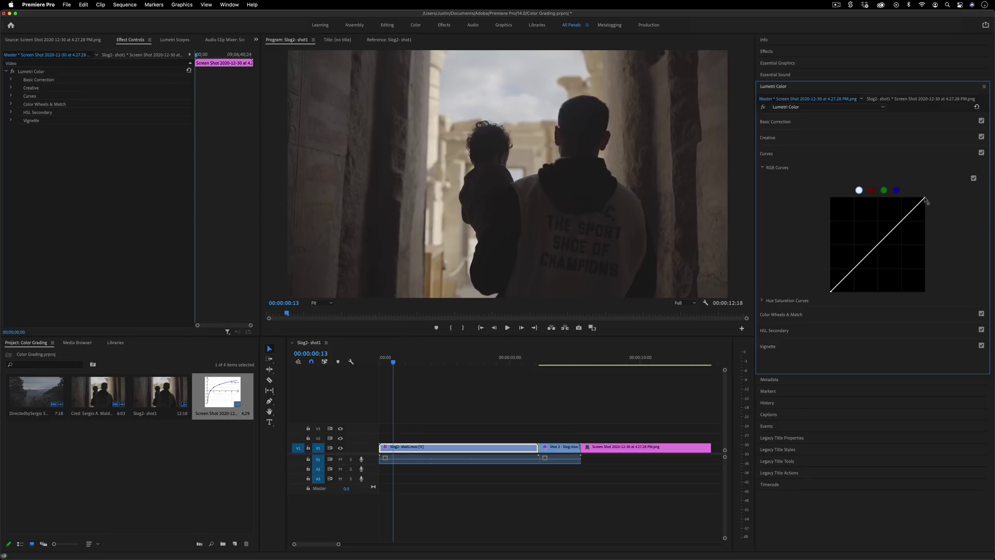
- On Slog2-shot1, darken, flatten and fully invert the RGB curve, then reset it to the diagonal
key(shift+5)
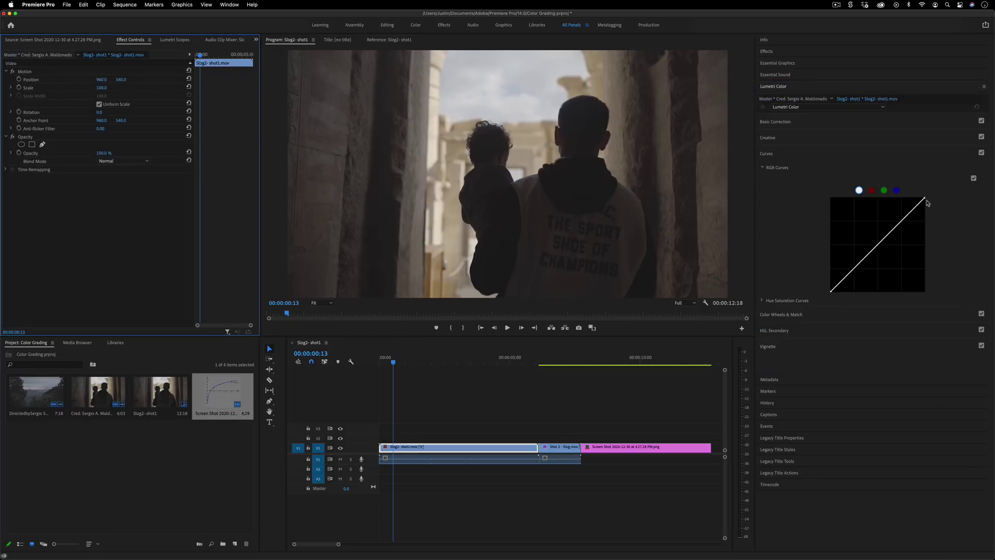
drag(926, 201, 932, 247)
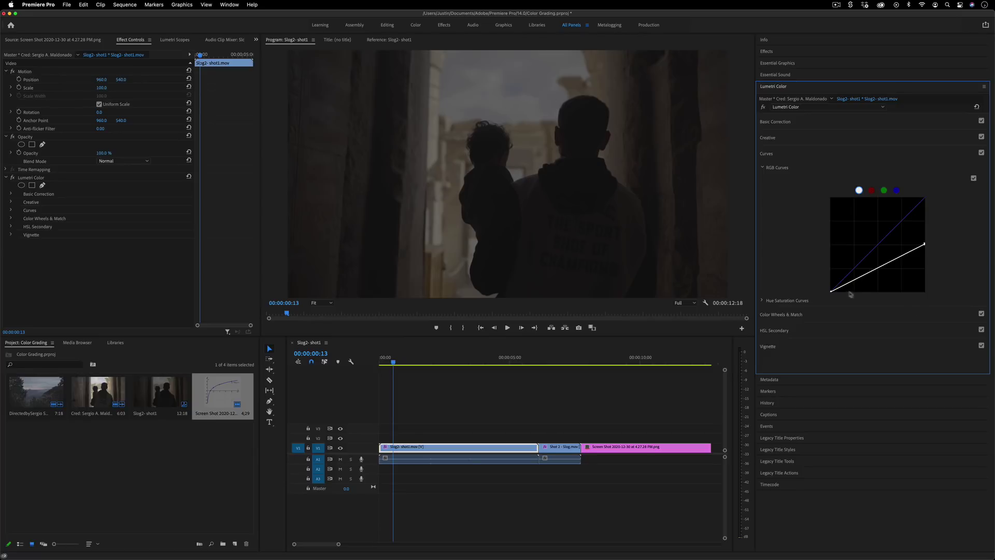
drag(831, 293, 824, 247)
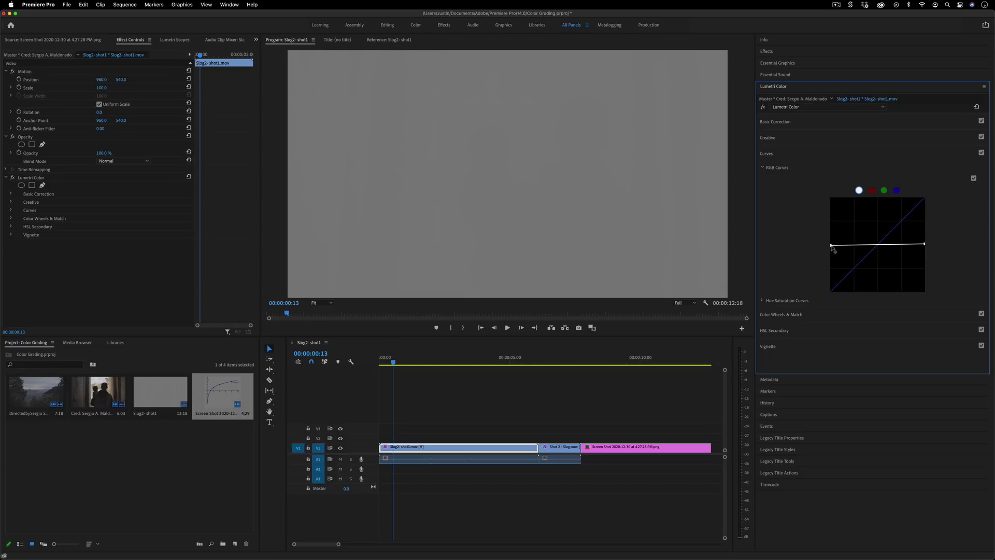
drag(833, 249, 831, 198)
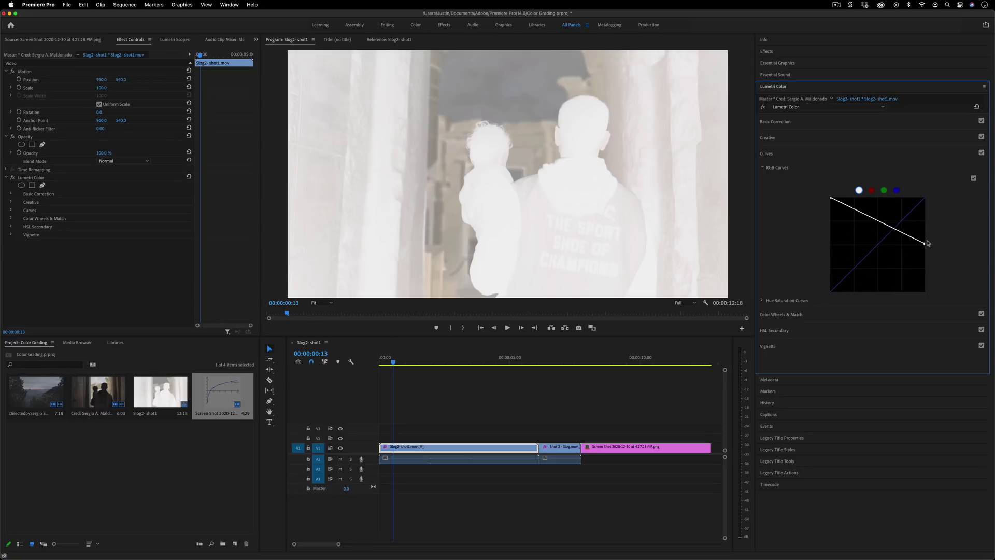
drag(927, 244, 925, 291)
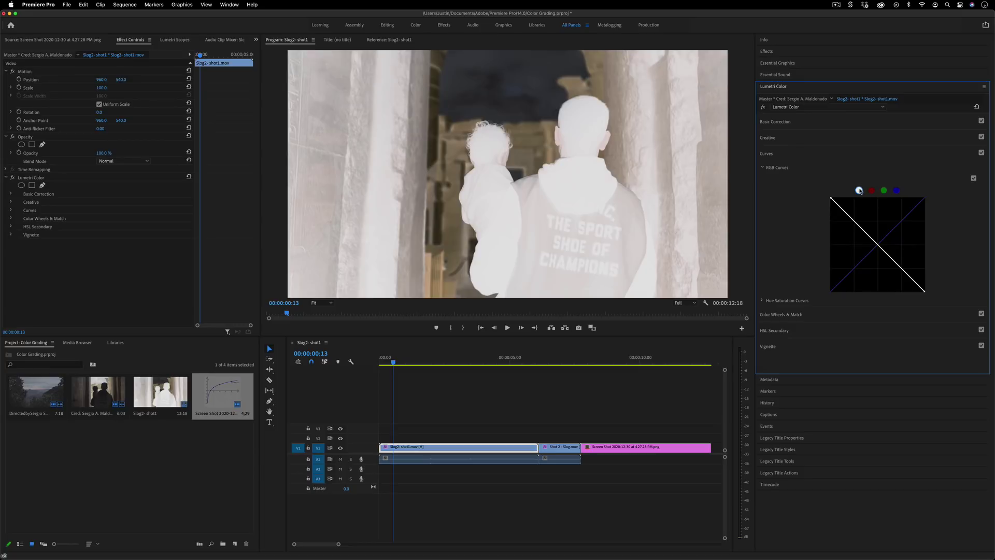
double_click(883, 288)
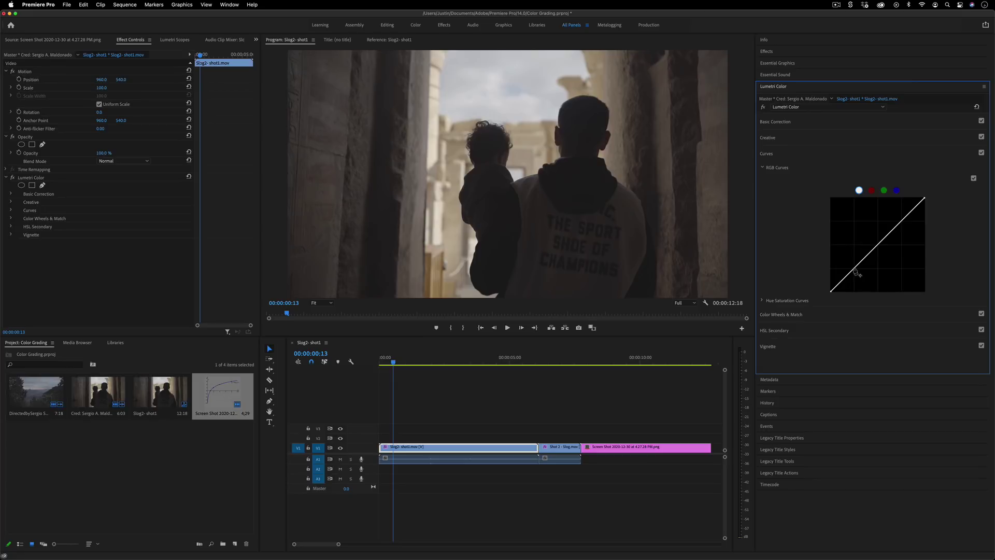
- Try an S-curve with a lowered shadow point and raised highlight point, then reset it
drag(857, 272, 855, 279)
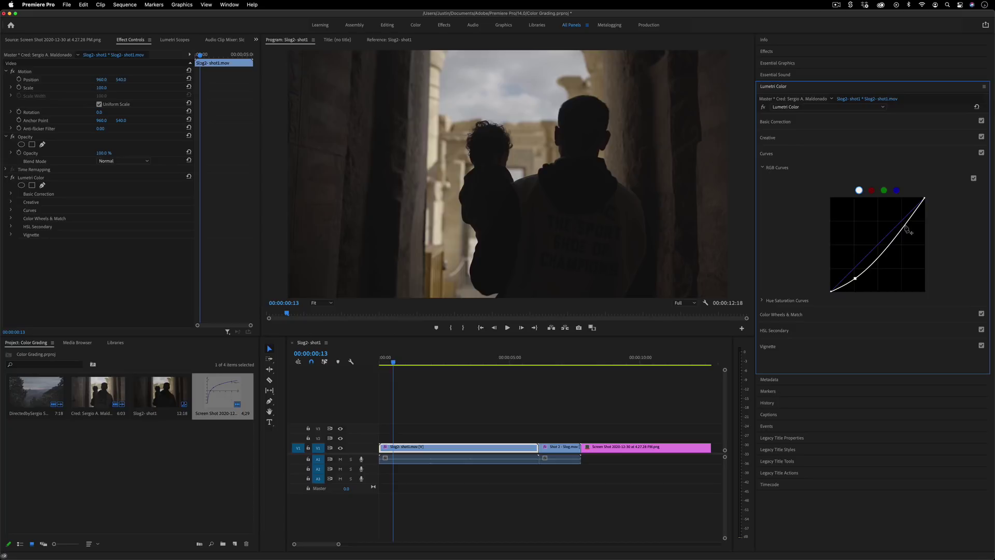
drag(905, 226, 897, 212)
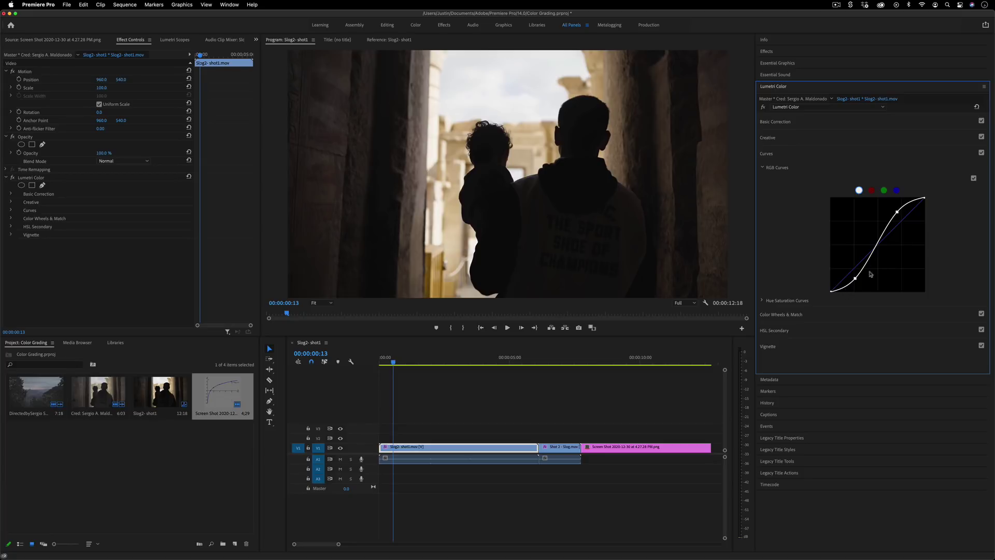
drag(855, 279, 853, 274)
double_click(853, 274)
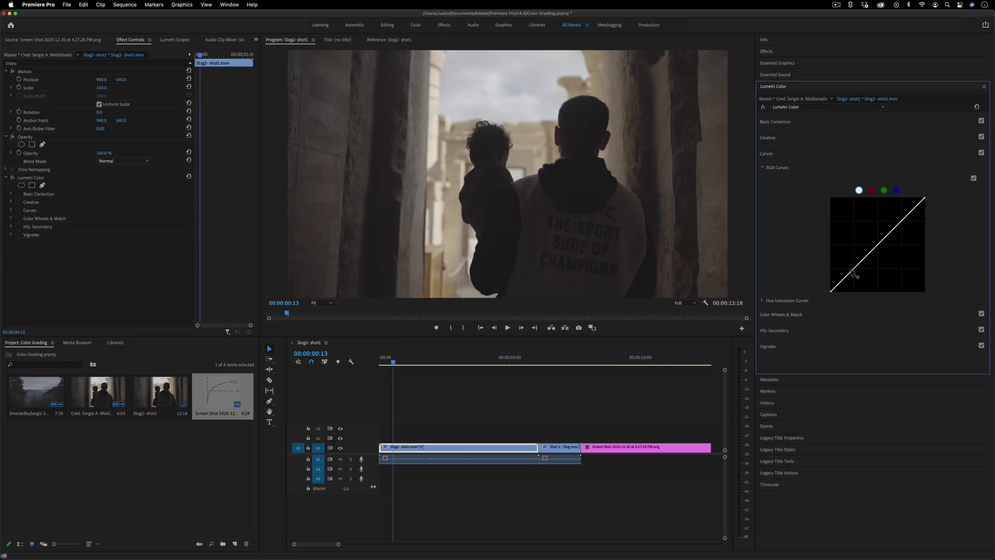
- Rebuild the S-curve with a softened shadow point and check it on a later frame
drag(854, 276, 858, 279)
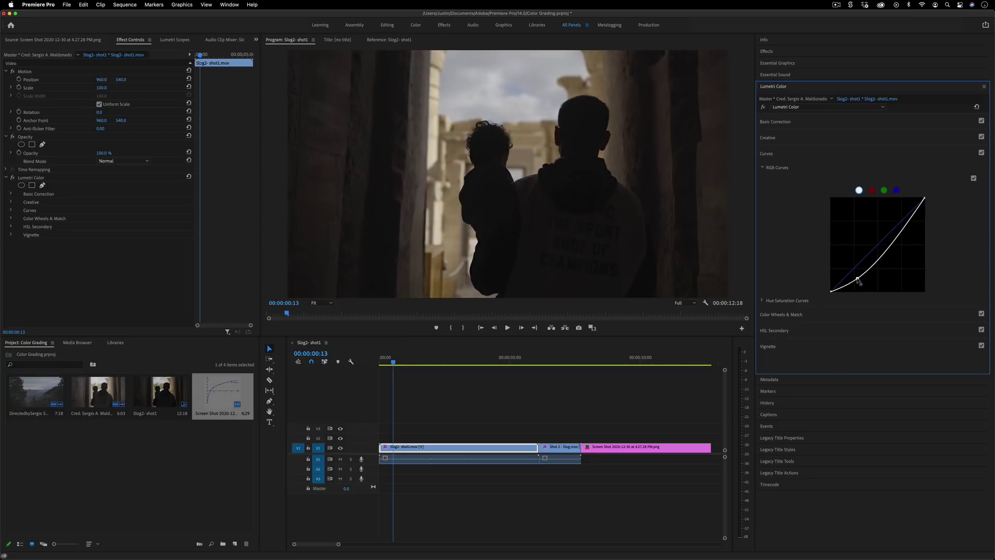
drag(905, 224, 899, 213)
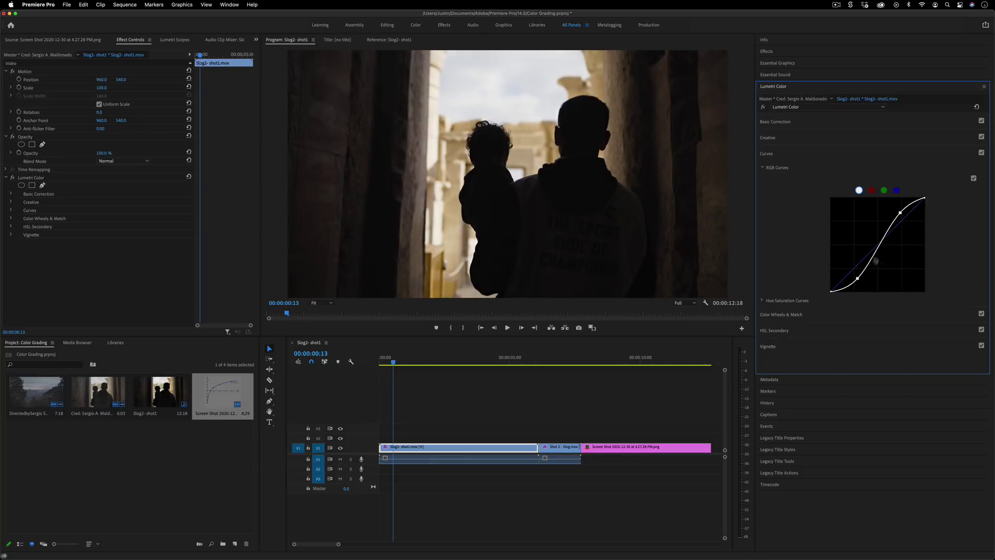
drag(858, 279, 850, 281)
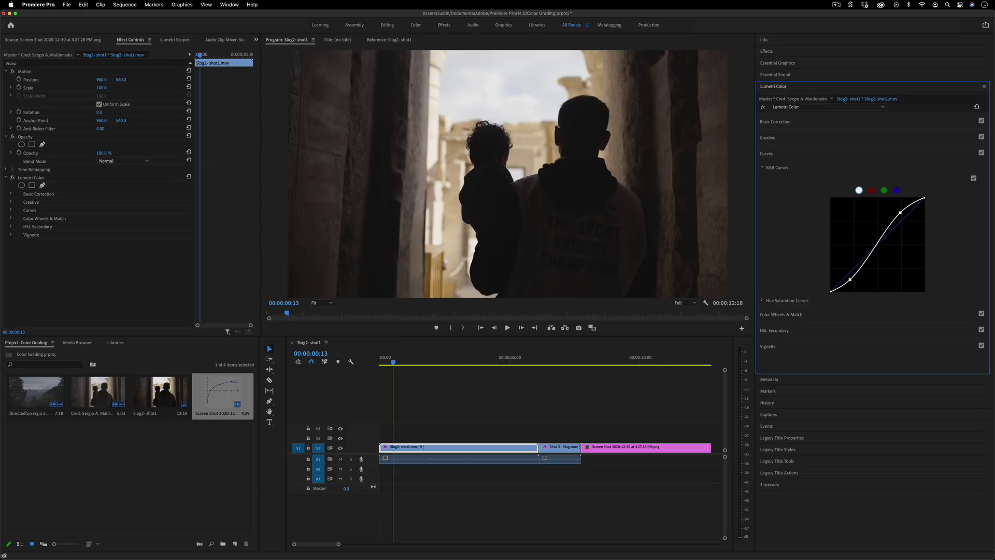
drag(398, 357, 420, 360)
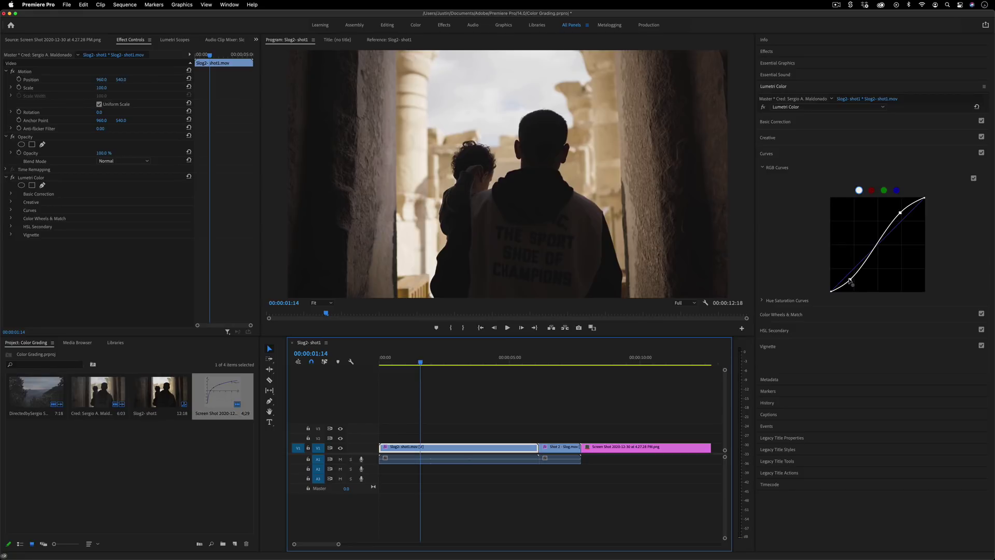
- Reset the RGB curve to a straight line and expand Basic Correction's white balance and tone controls
double_click(851, 280)
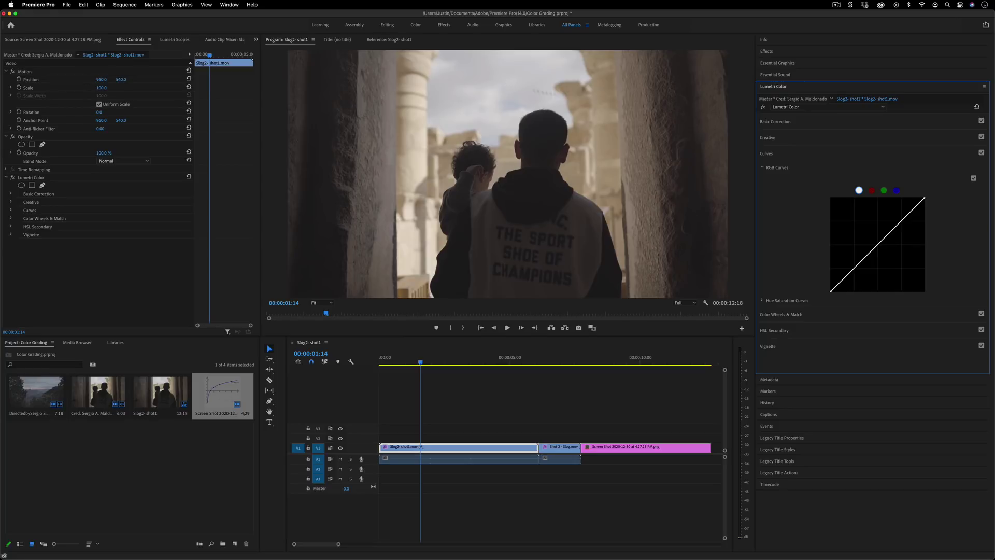
click(785, 129)
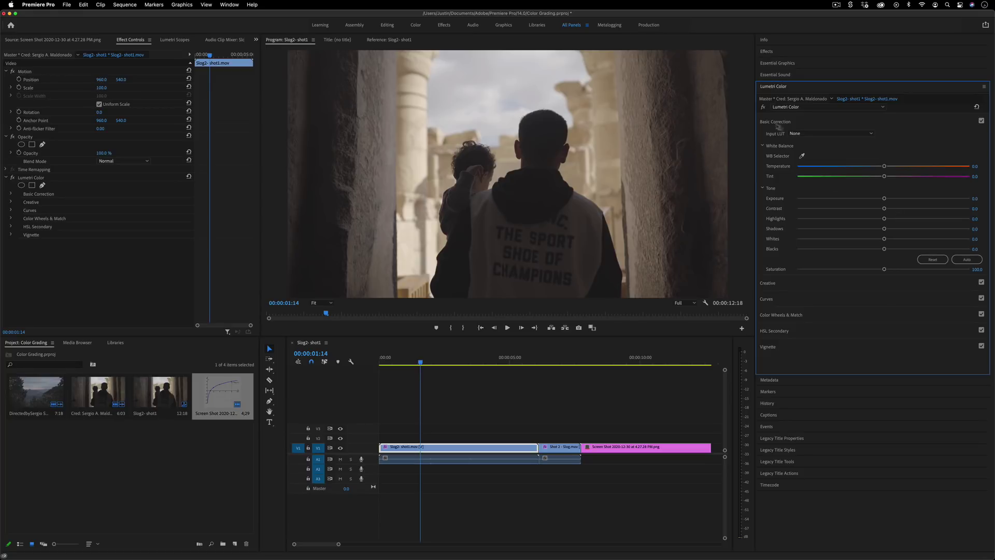
- Audition the D-21_delogC_EI0200_B1, ARRI_Universal_HD and Phantom_Rec709_Gamma input LUTs on the clip
click(808, 134)
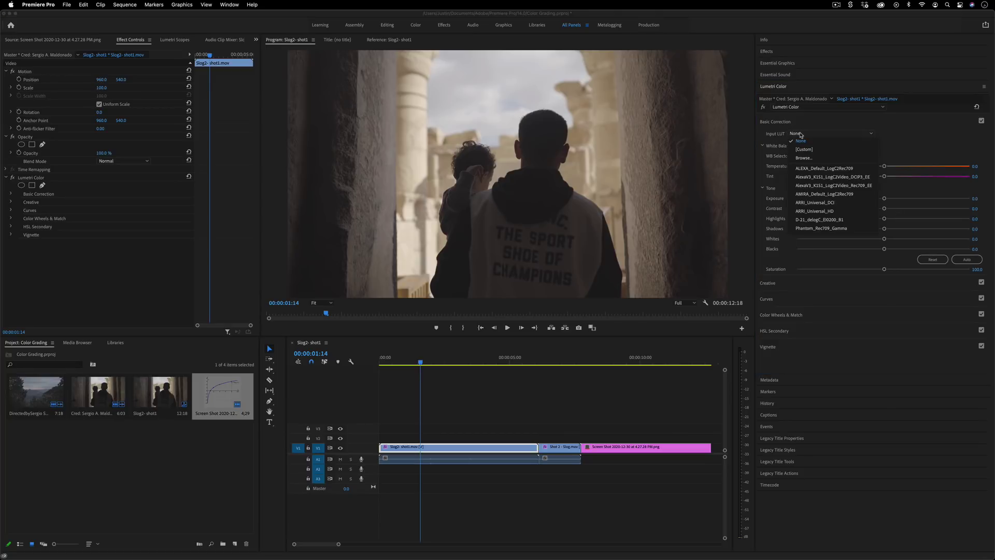
click(839, 220)
click(816, 136)
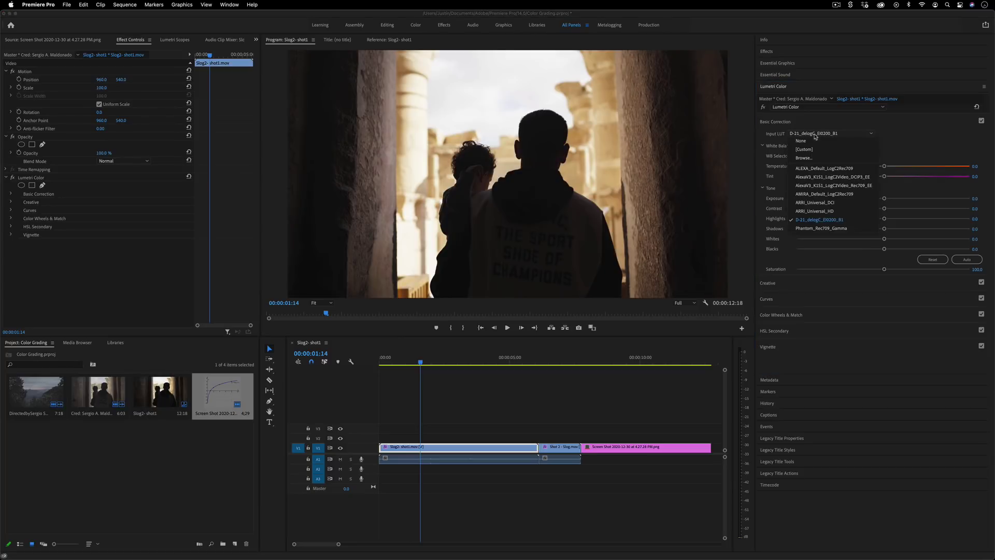
click(829, 212)
click(832, 136)
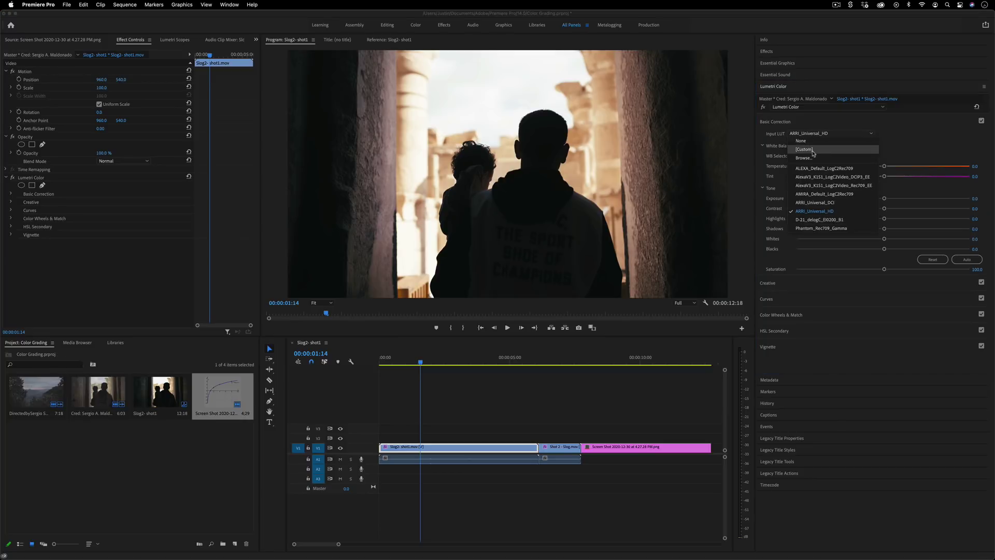
click(828, 220)
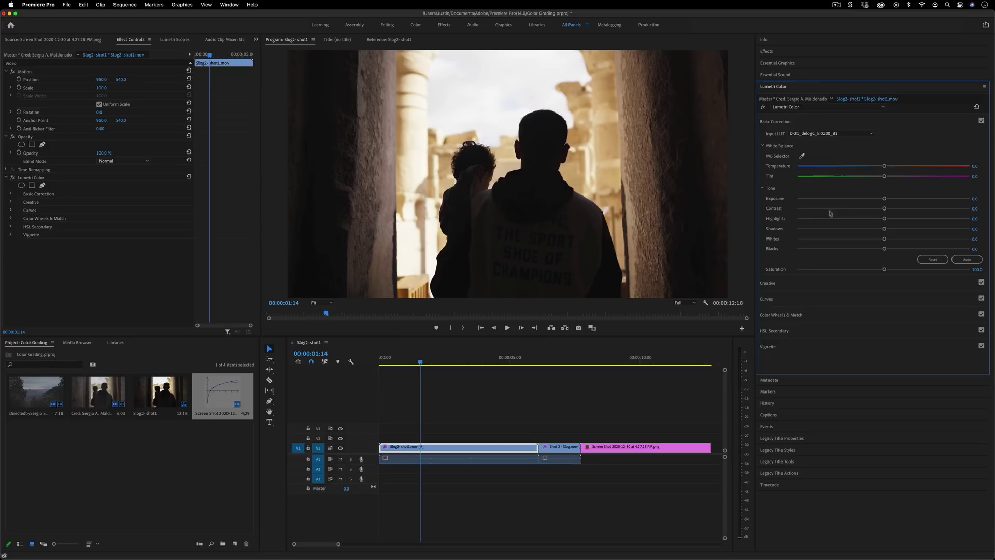
click(825, 135)
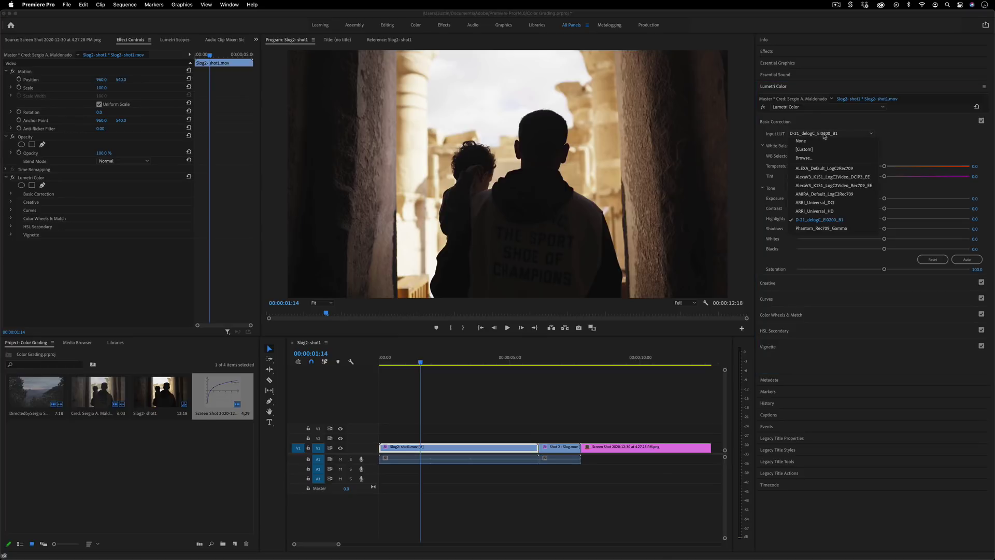
click(827, 229)
click(822, 134)
click(830, 221)
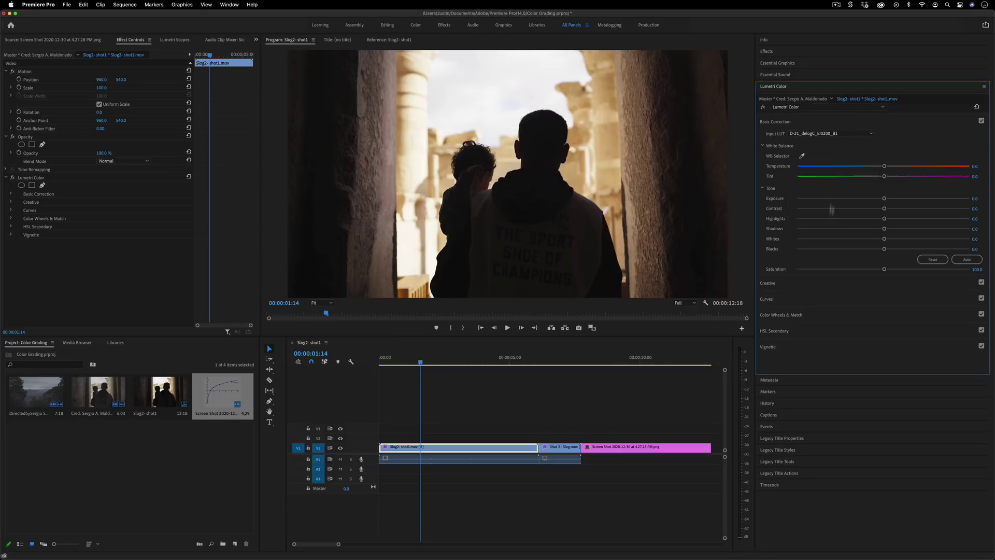
- Try ARRI_Universal_DCI with Shadows lifted to 57.2, then set the input LUT to None
click(824, 134)
click(823, 209)
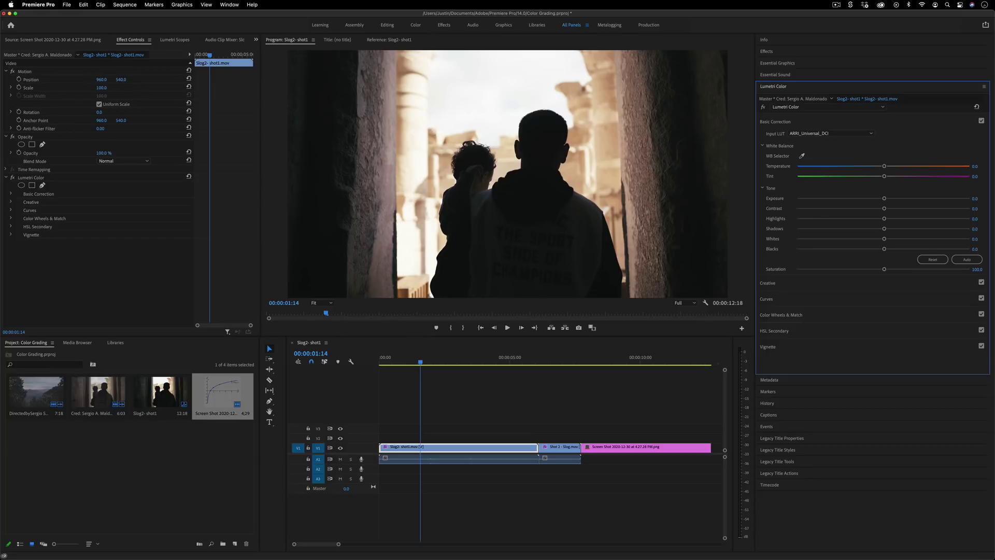
drag(886, 230, 933, 230)
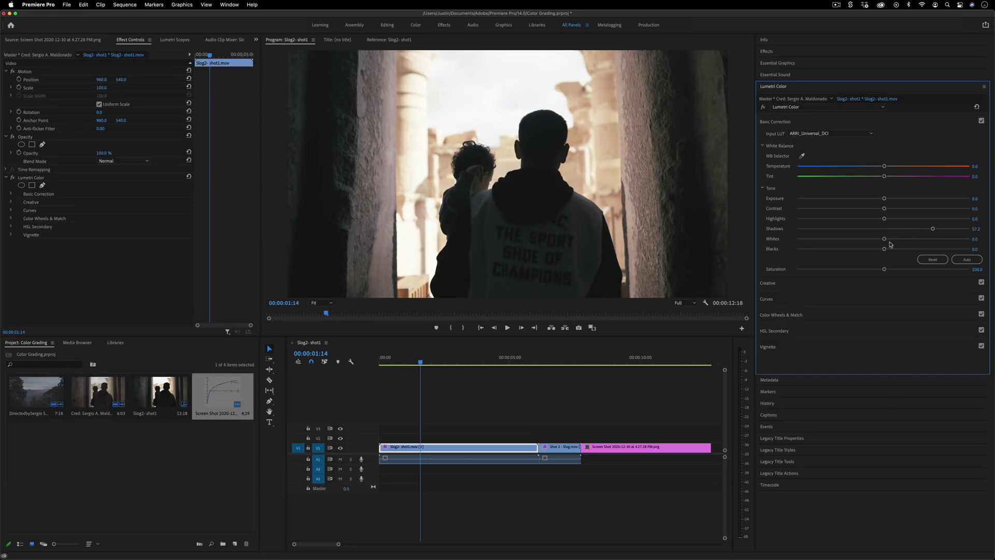
click(819, 135)
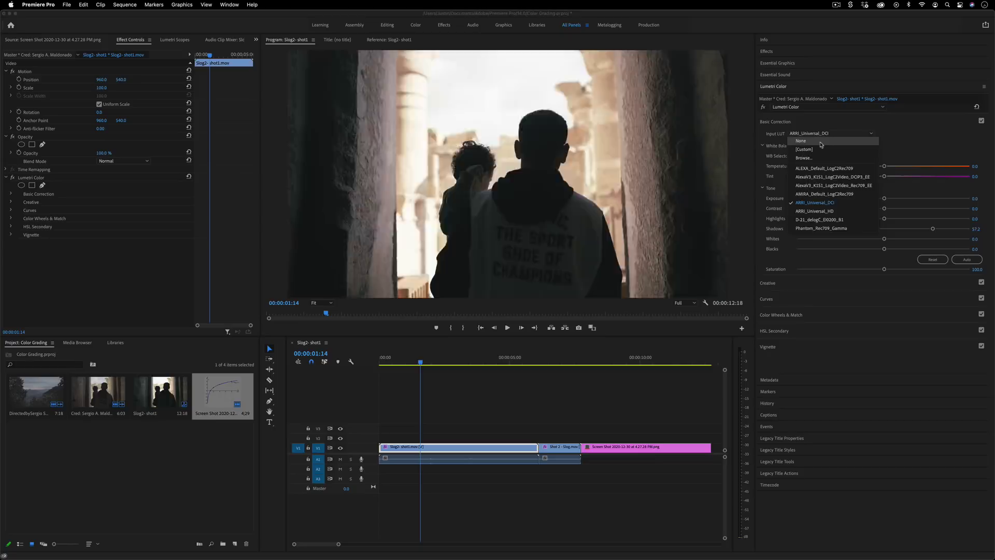
click(821, 142)
- Build an S-shaped master RGB curve, resetting it briefly and restoring it with Cmd+Z
click(779, 299)
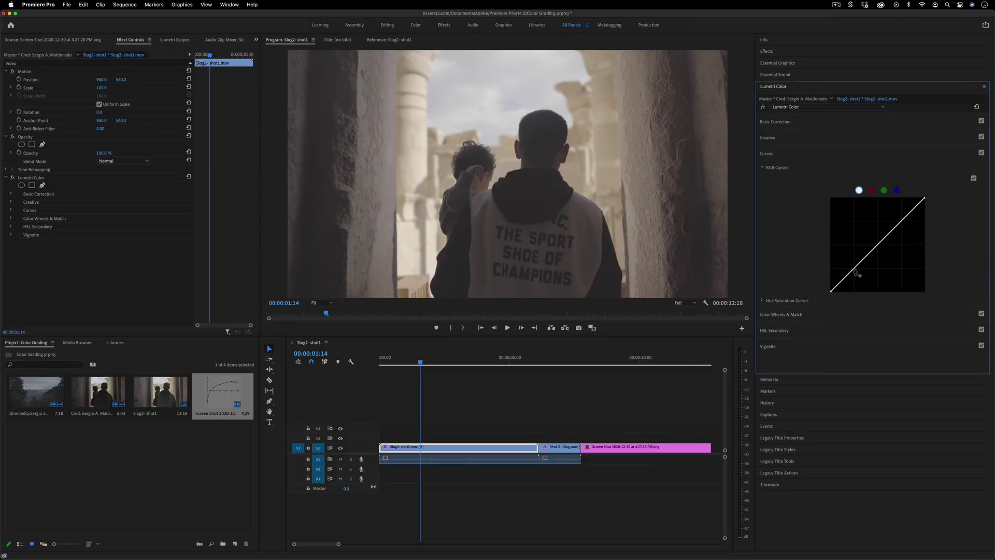
drag(854, 270, 853, 286)
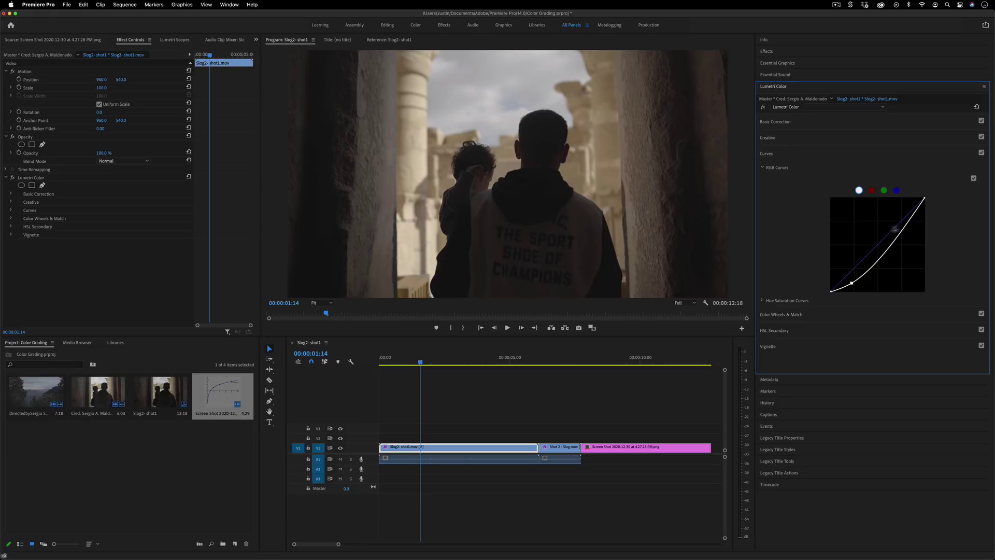
drag(907, 225, 898, 221)
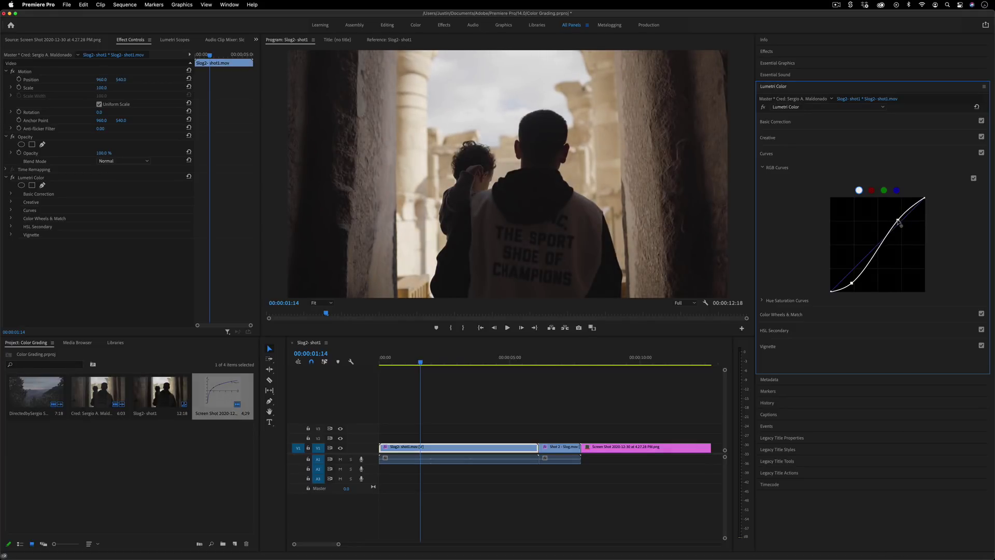
mouse_move(852, 284)
mouse_down()
mouse_move(833, 289)
mouse_move(841, 297)
mouse_up()
double_click(834, 292)
key(super+z)
key(super+z)
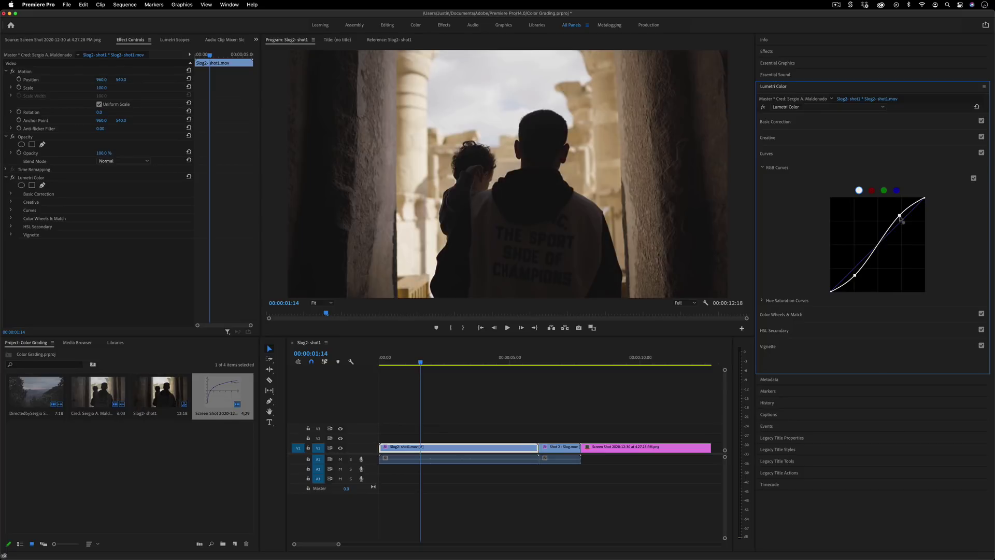
- Toggle the Curves grade off and on twice to compare, leaving it enabled
click(981, 153)
click(981, 153)
click(981, 153)
click(981, 153)
click(785, 125)
- Raise Contrast, reset Exposure, then set Shadows to 31.1 and Exposure to 0.5
drag(884, 208, 907, 198)
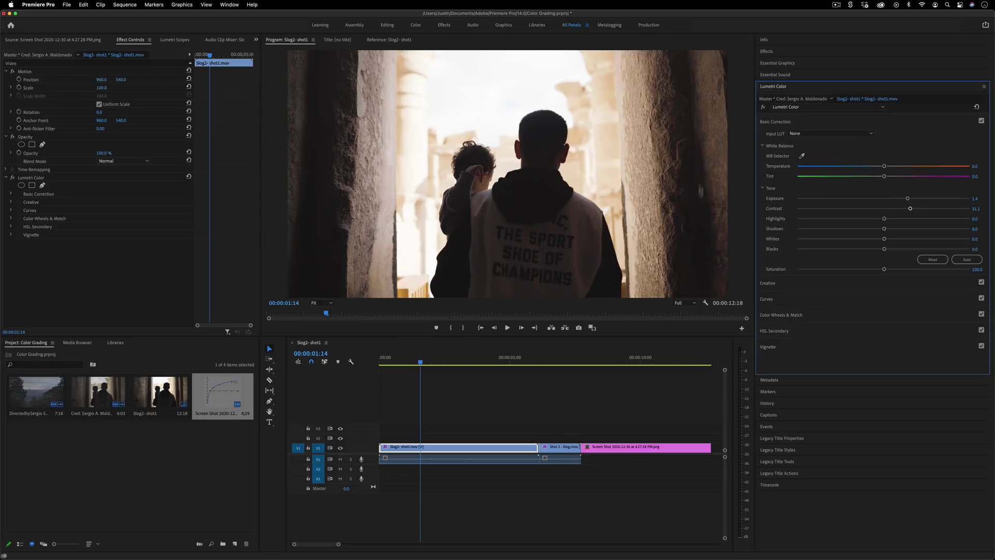
double_click(906, 199)
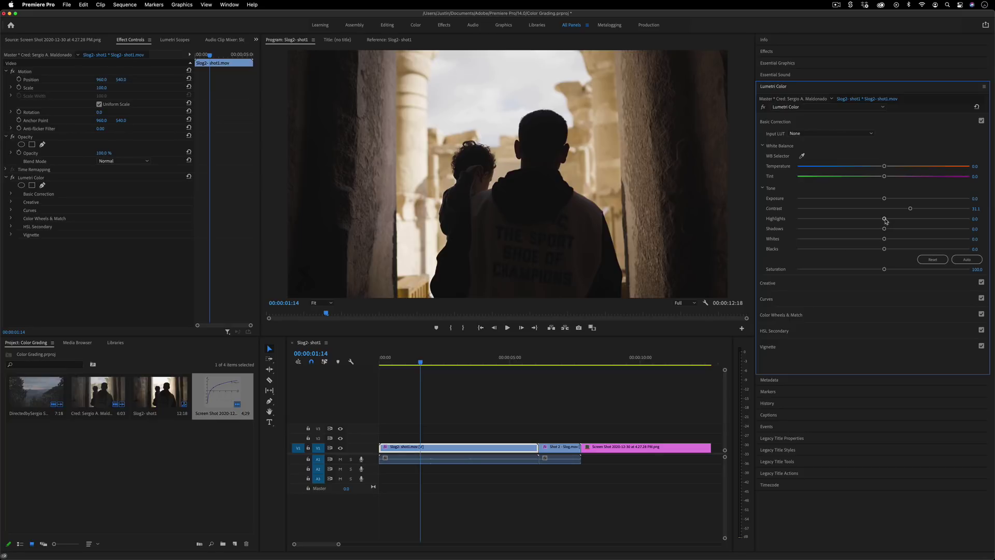
drag(884, 229, 912, 230)
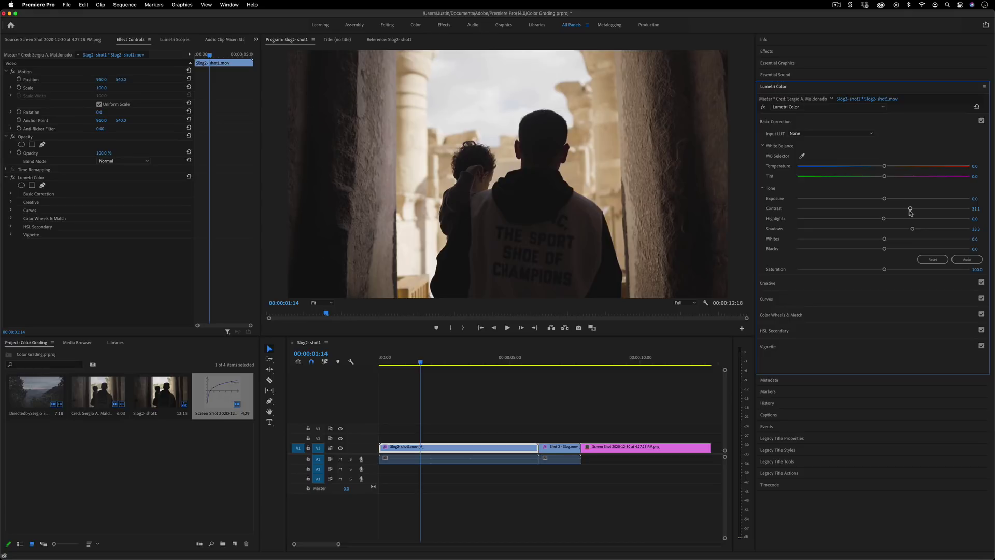
drag(911, 229, 893, 199)
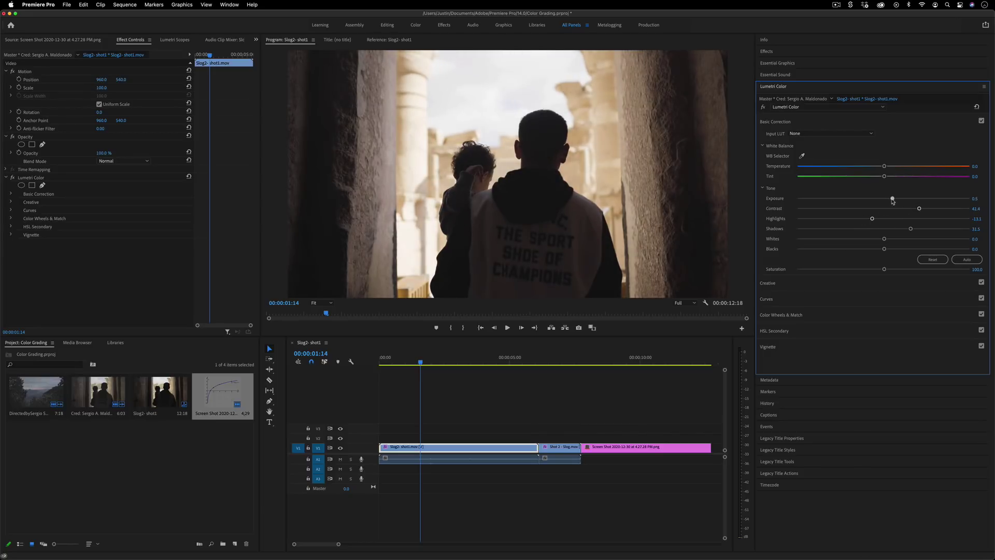
drag(885, 248, 885, 252)
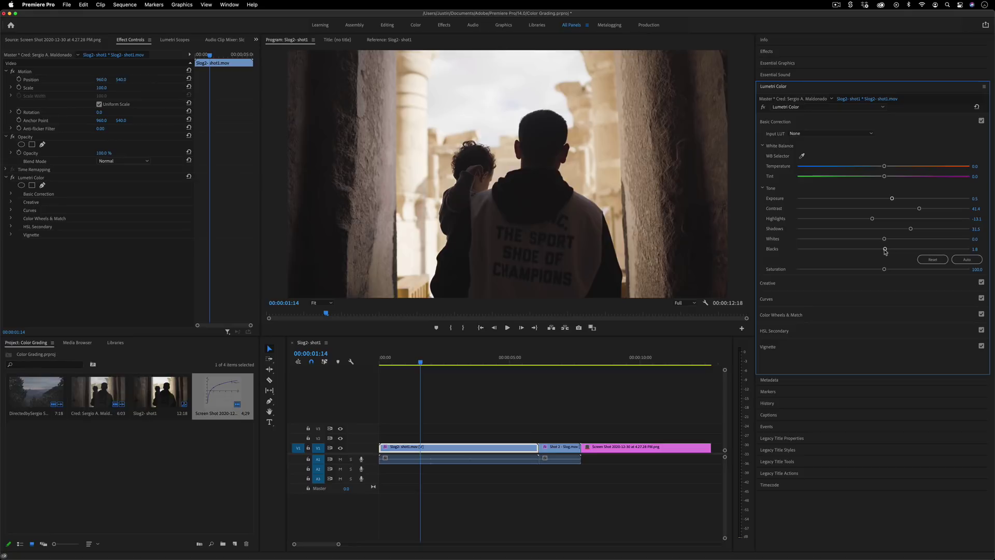
- Add a light Faded Film look, raise Blacks and lift the RGB curve's shadows
click(815, 286)
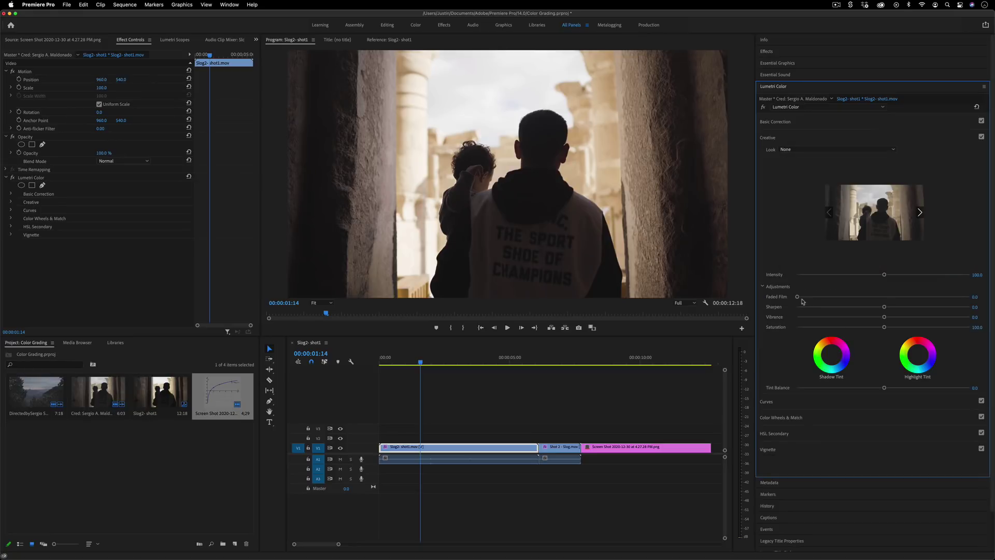
mouse_move(799, 299)
mouse_down()
mouse_move(849, 299)
mouse_move(817, 298)
mouse_up()
click(779, 124)
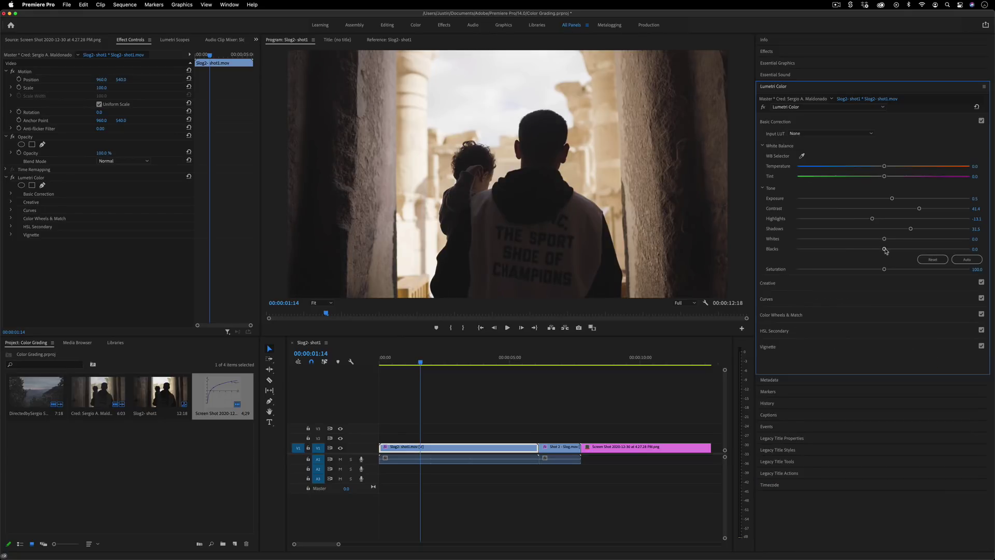
drag(885, 250, 889, 249)
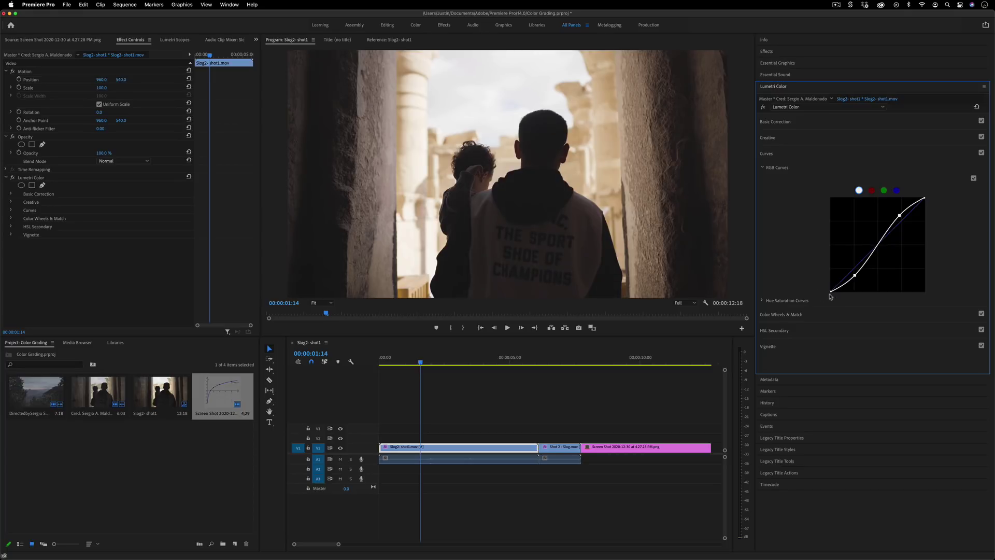
drag(830, 293, 829, 292)
- Soften Contrast to 52.3, reset Blacks to 0.0 and boost Saturation to 112.6
click(791, 138)
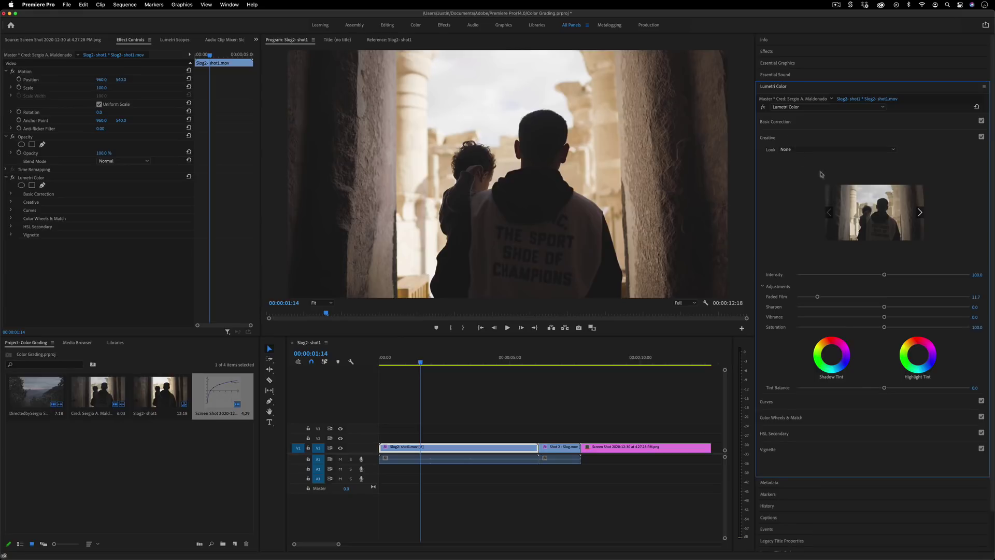
click(793, 122)
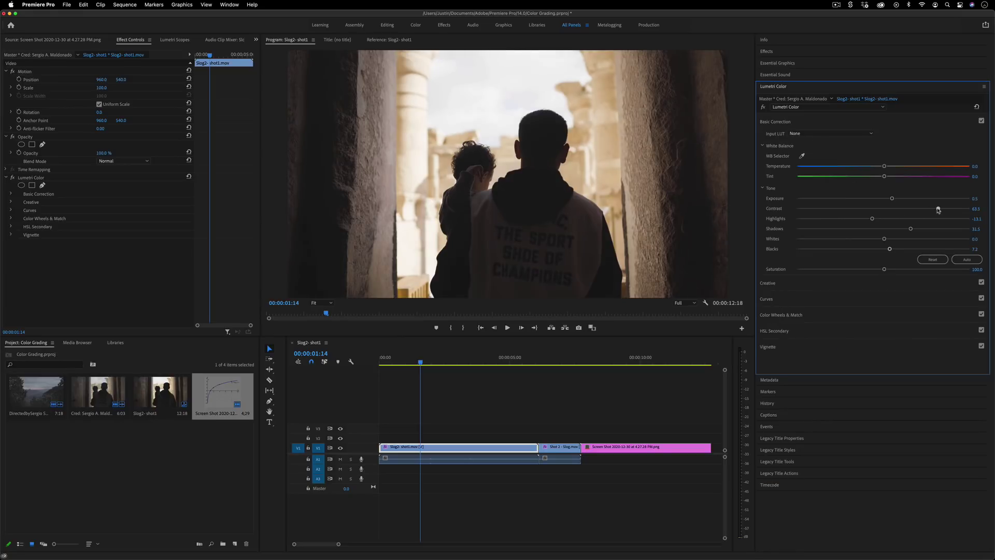
drag(938, 209, 888, 200)
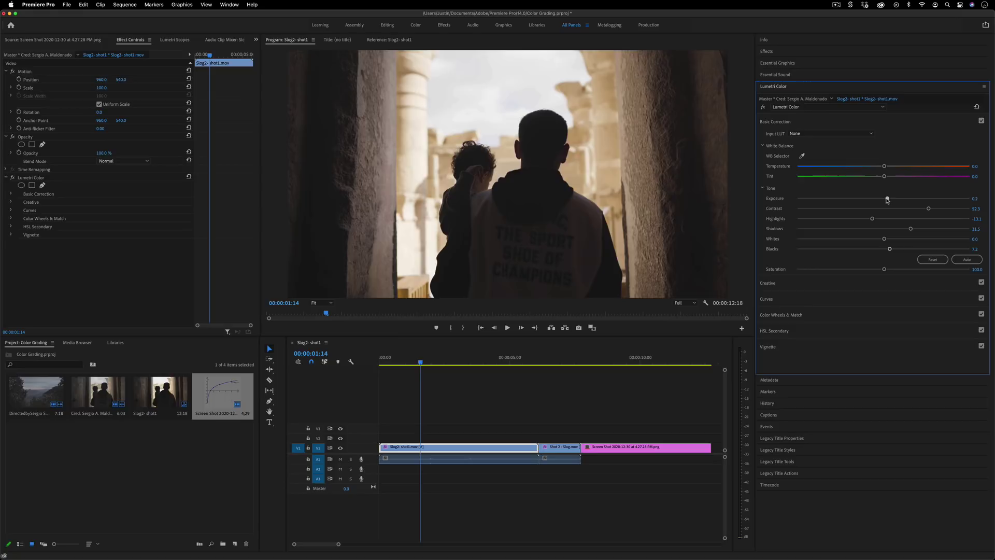
double_click(890, 249)
mouse_move(884, 269)
mouse_down()
mouse_move(908, 270)
mouse_move(895, 271)
mouse_up()
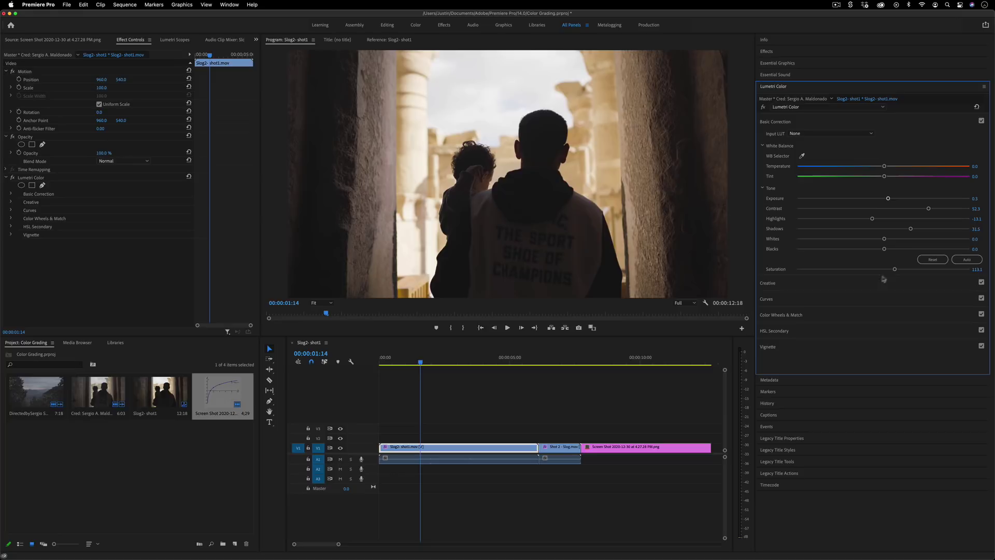
- Try the JO Freshmint, JO XPro1, JO XPro2 and JO Xpro3 creative looks in turn
click(784, 287)
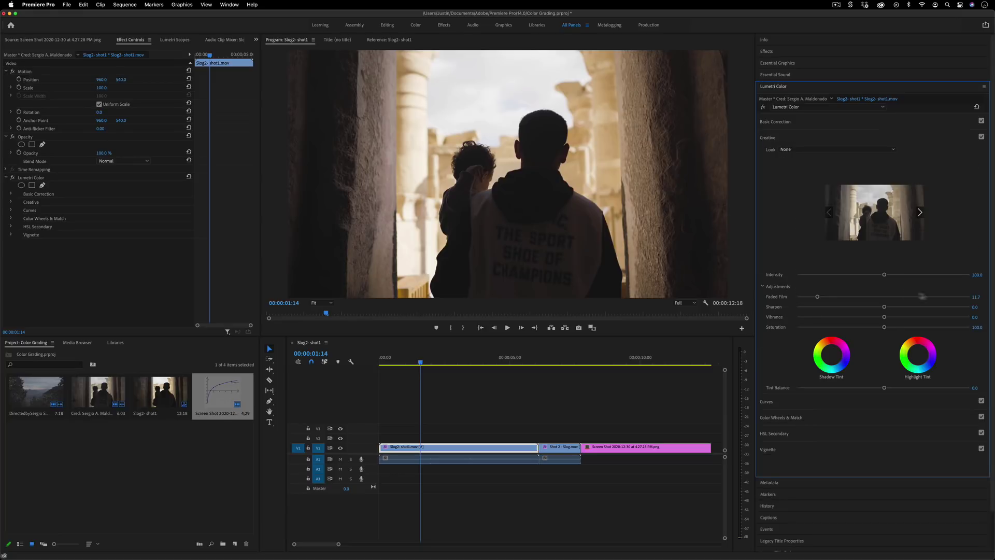
click(811, 150)
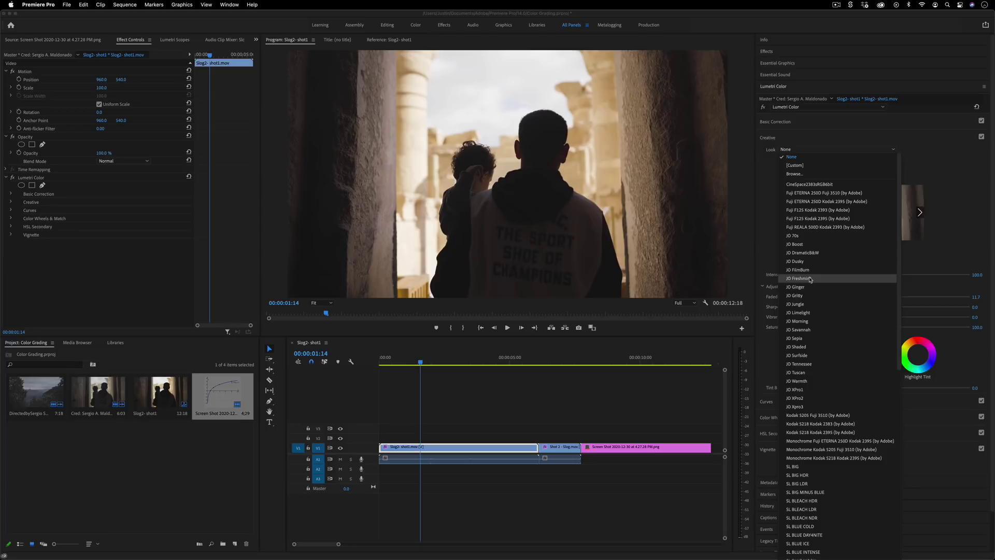
click(826, 280)
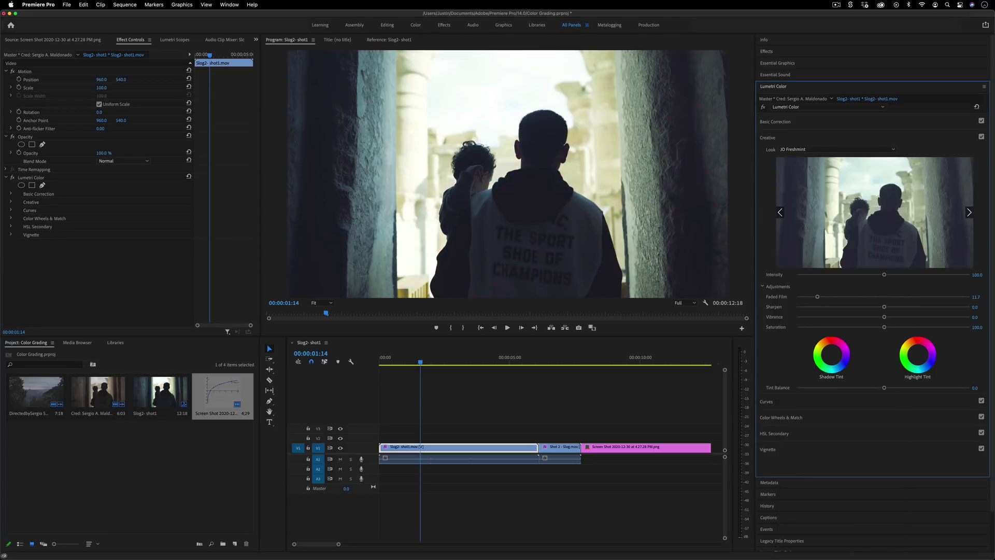
click(806, 151)
click(817, 270)
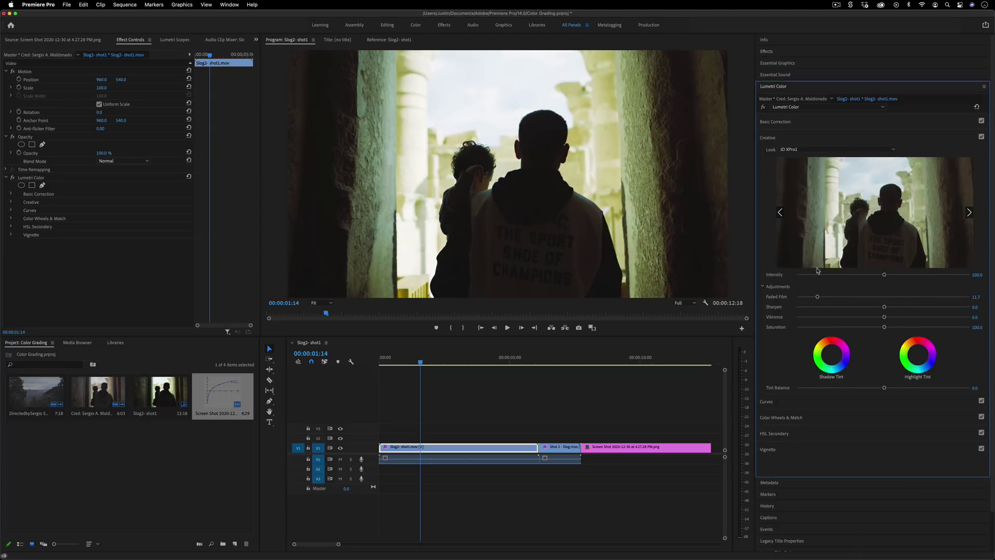
click(795, 149)
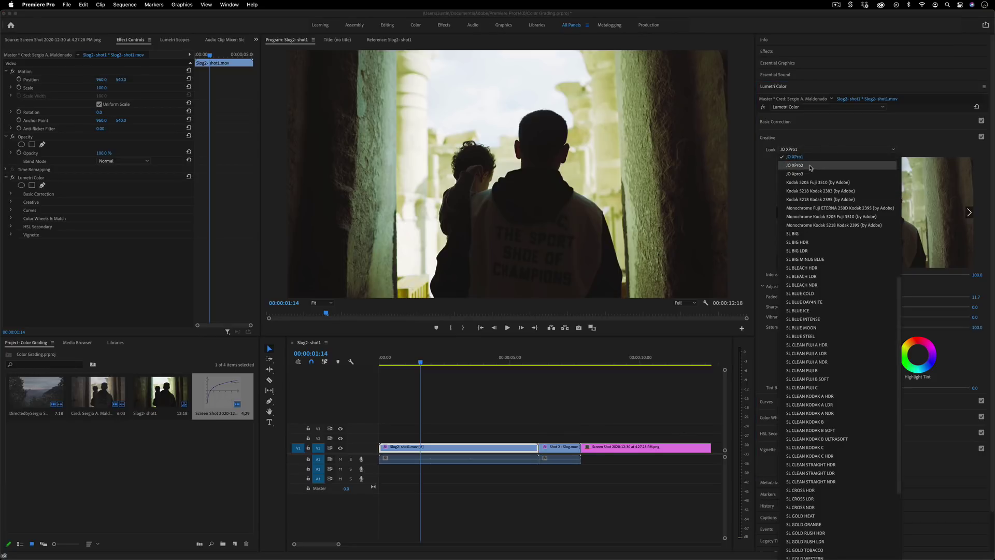
click(811, 167)
click(805, 151)
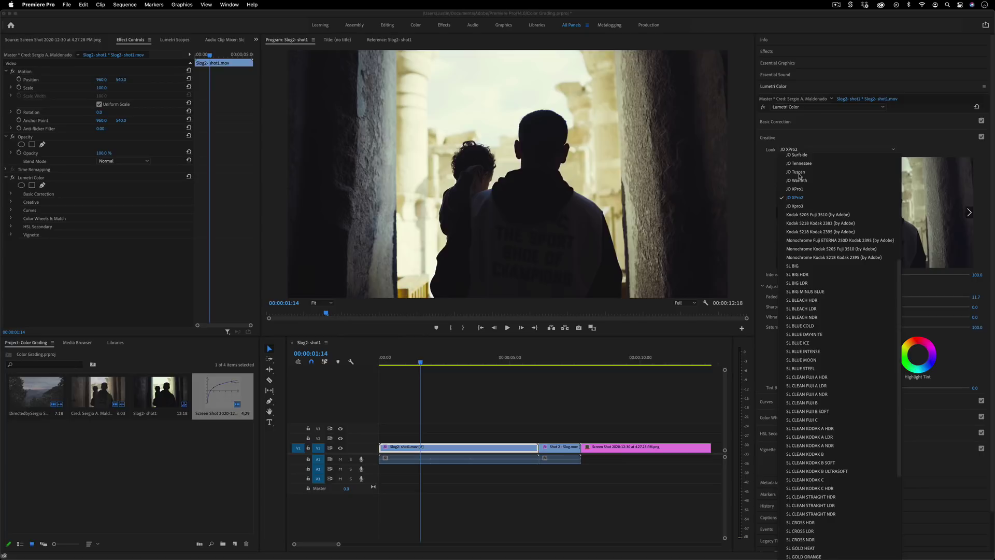
click(811, 205)
- Revisit JO XPro1 and adjust its intensity at 00:00:01:16, then set Look to None
click(804, 151)
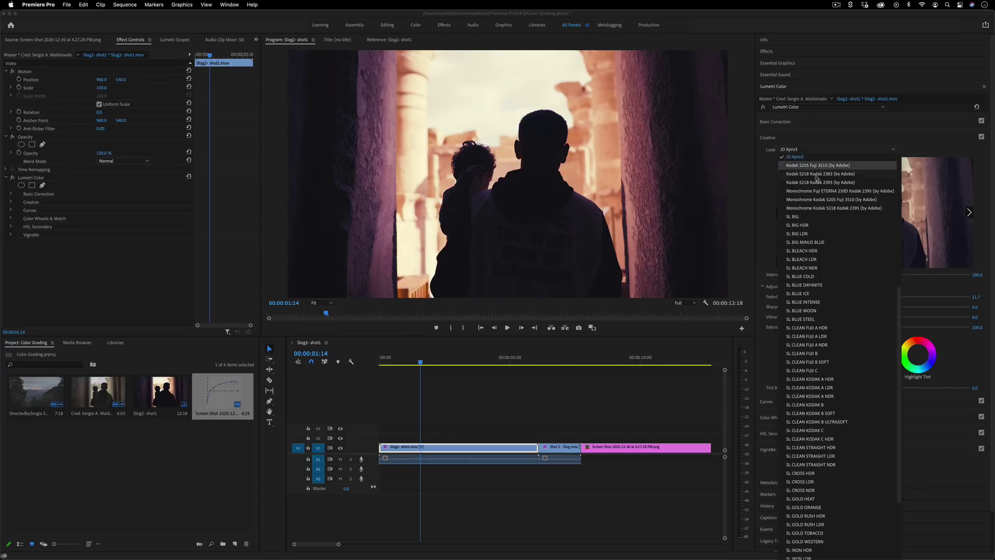
scroll(818, 210, up, 5)
click(808, 392)
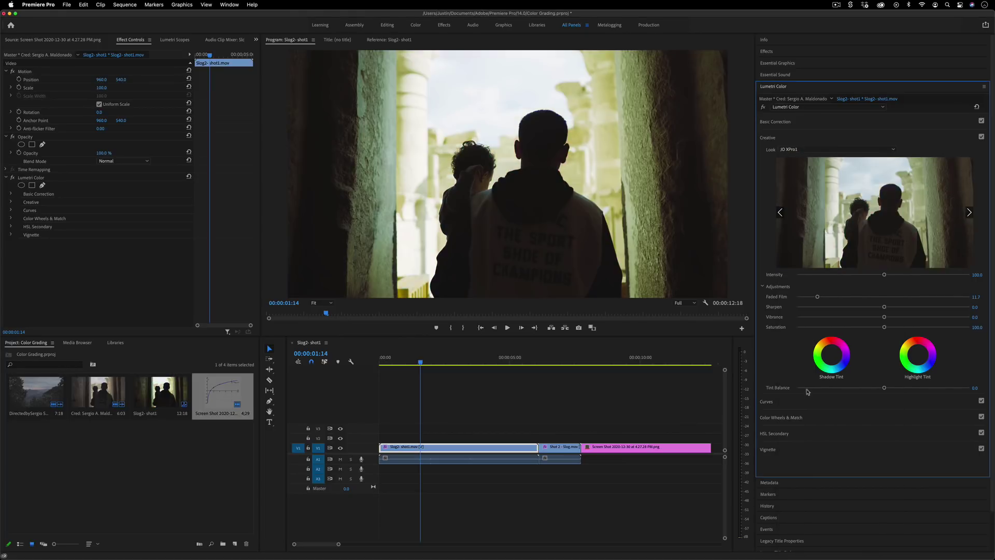
mouse_move(884, 275)
mouse_down()
mouse_move(785, 276)
mouse_move(890, 275)
mouse_up()
click(424, 361)
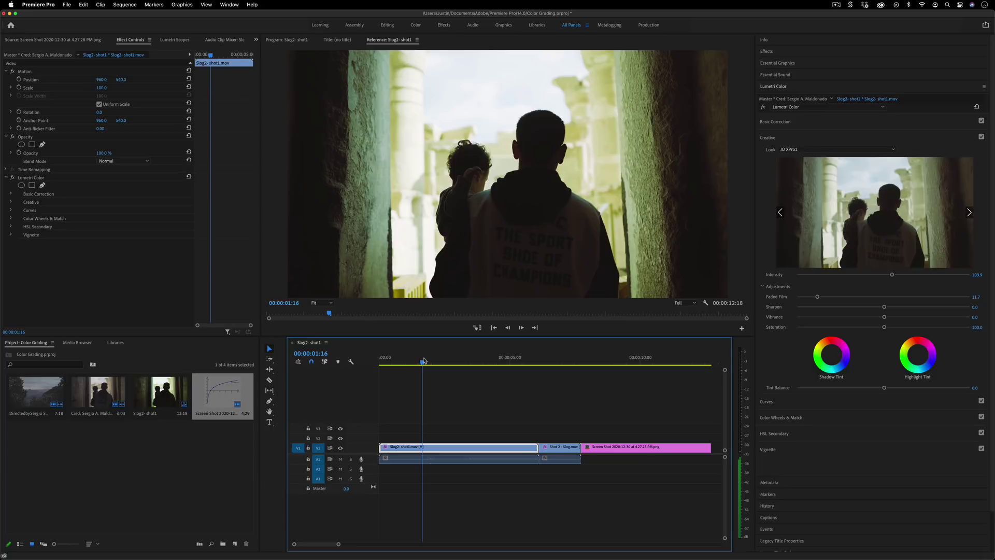
click(816, 151)
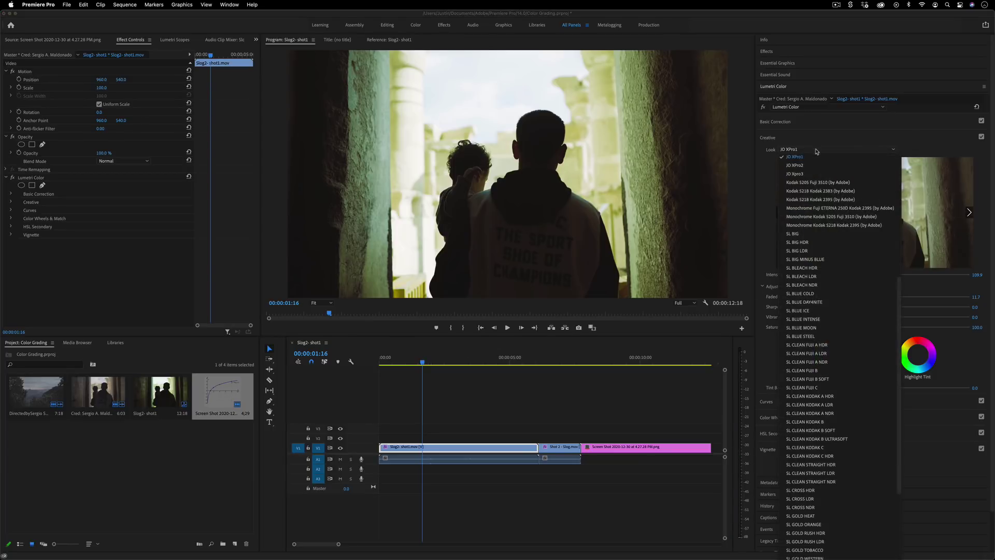
scroll(806, 181, up, 5)
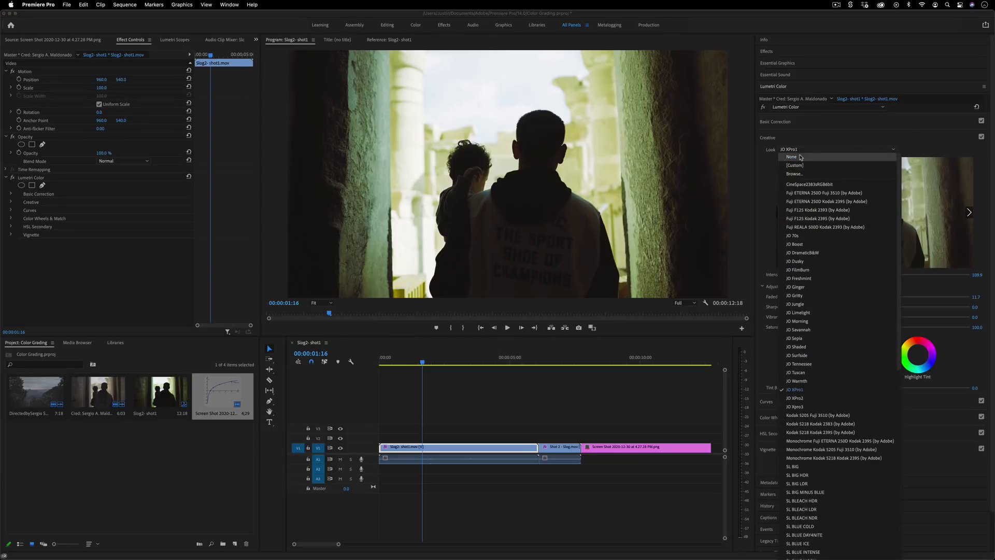
click(801, 157)
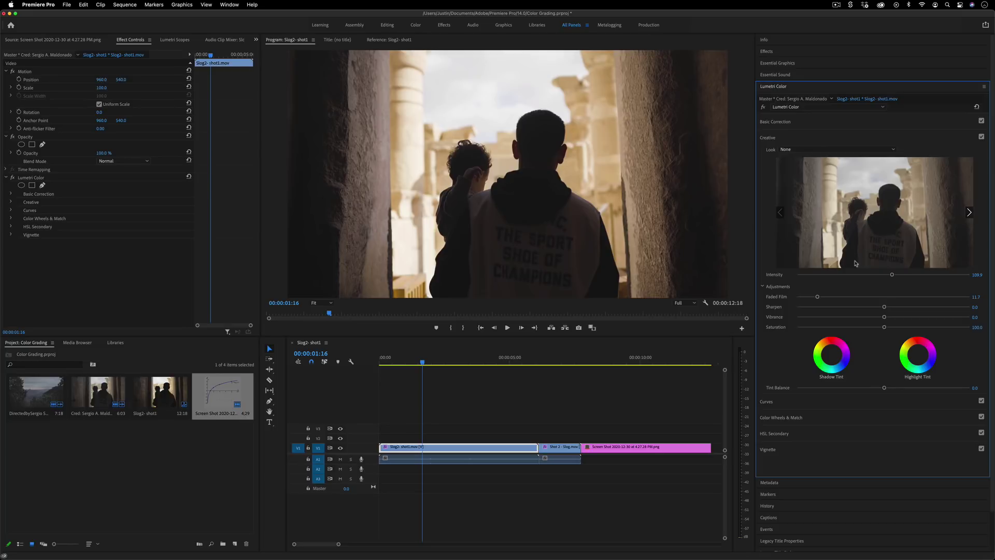
- Shape the red channel curve with warmer highlights and lifted shadows, removing the midtone point
click(792, 405)
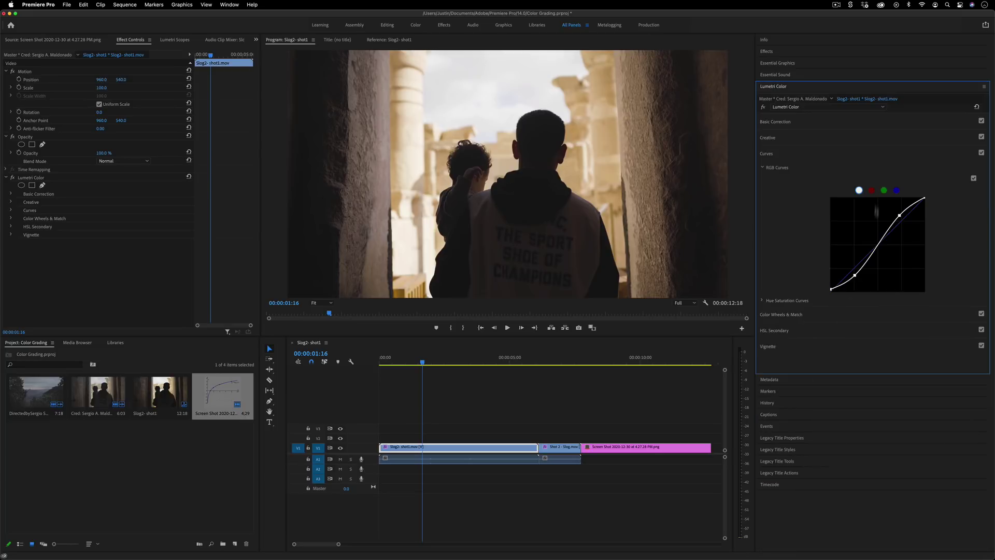
click(884, 190)
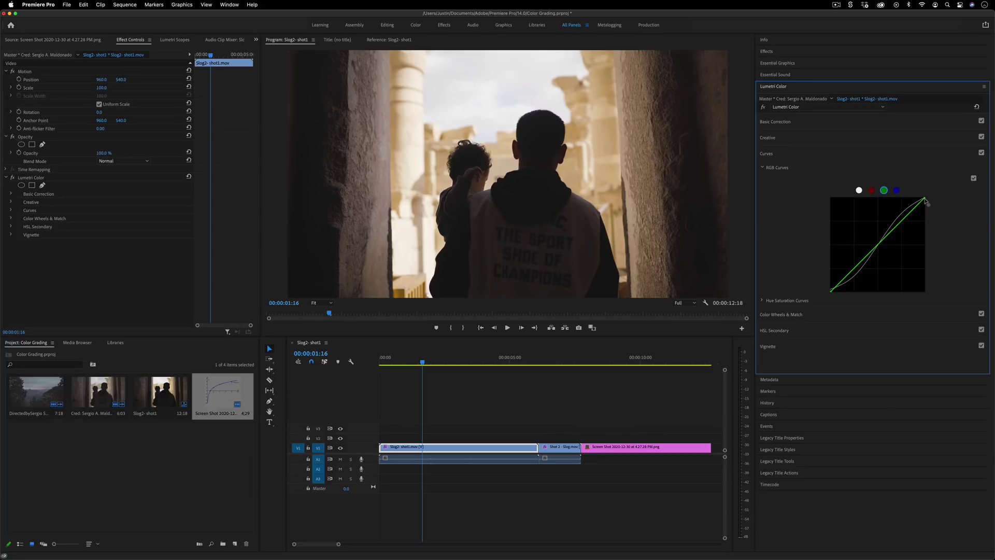
mouse_move(926, 202)
mouse_down()
mouse_move(883, 198)
mouse_move(918, 198)
mouse_up()
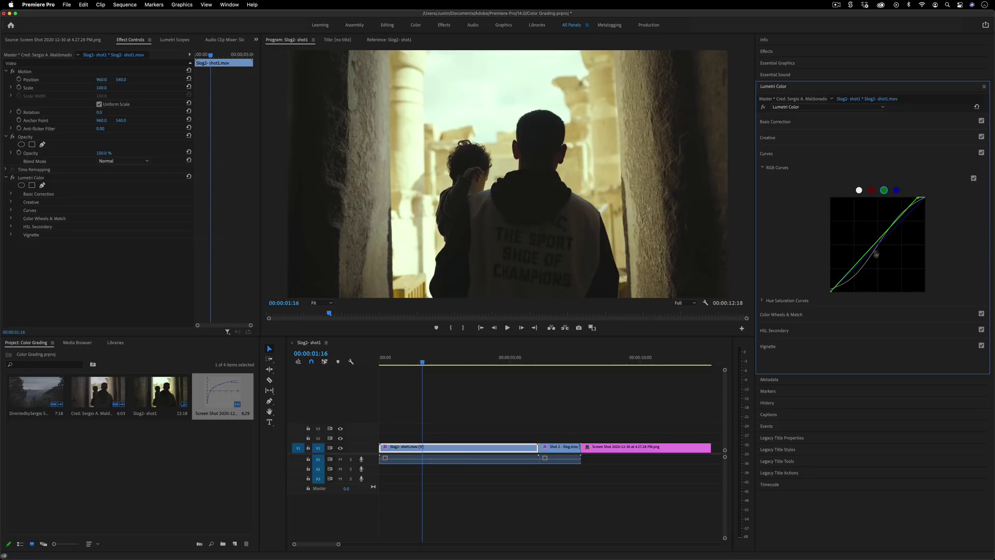
click(871, 190)
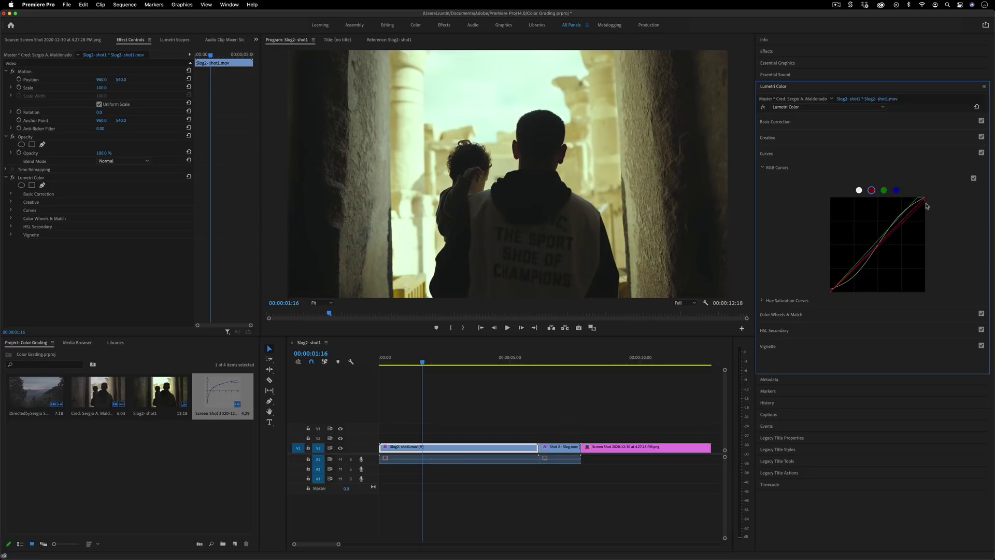
drag(927, 206, 923, 197)
mouse_move(877, 245)
mouse_down()
mouse_move(877, 261)
mouse_move(873, 254)
mouse_up()
ctrl+click(875, 256)
drag(830, 292, 828, 297)
- Pull down the green highlights, then reset the blue curve and lower its highlights
click(884, 190)
click(897, 190)
click(871, 191)
click(884, 190)
drag(919, 199, 934, 215)
click(896, 190)
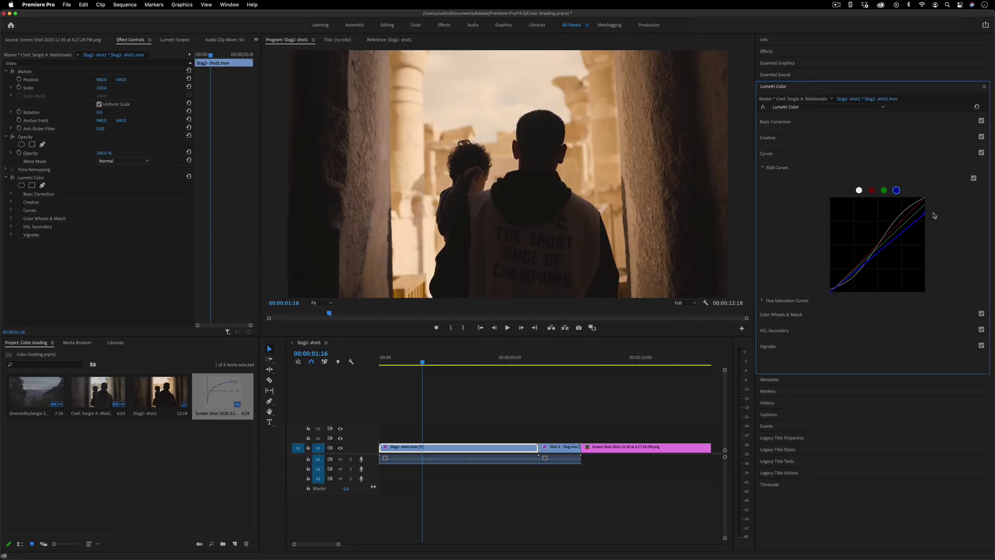
drag(864, 269, 853, 274)
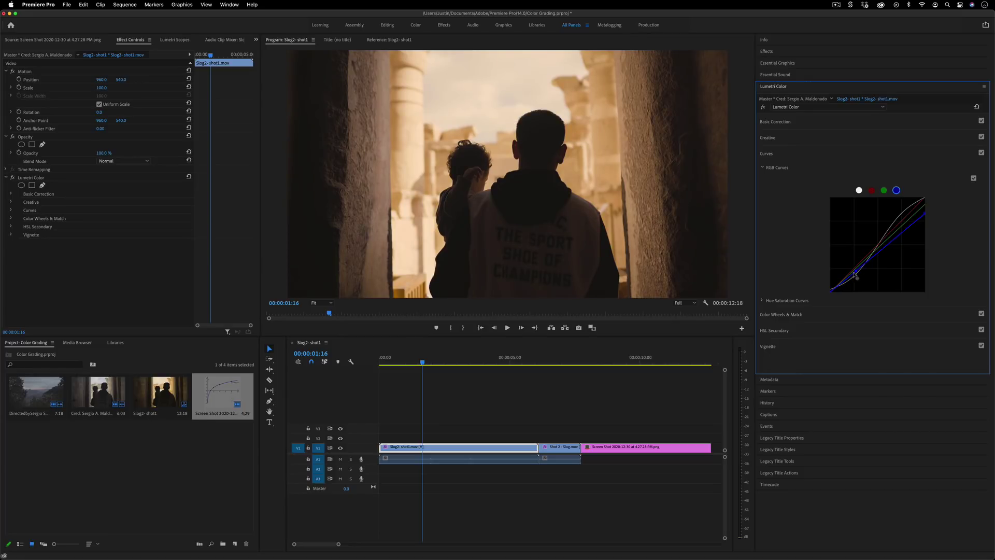
double_click(888, 249)
drag(925, 199, 934, 216)
- Reset the red curve to a straight line and pull down its highlights
click(871, 191)
drag(863, 260, 851, 276)
double_click(848, 276)
drag(926, 201, 957, 174)
mouse_move(901, 222)
mouse_down()
mouse_move(894, 210)
mouse_move(899, 228)
mouse_up()
- Test the master curve's shadow point and ease Contrast down to 46.8
click(884, 190)
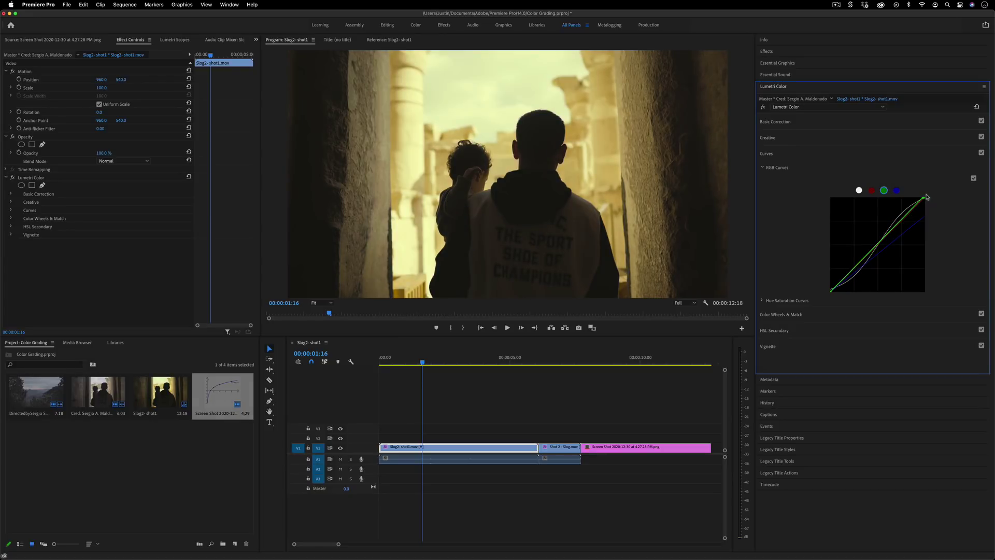
click(859, 191)
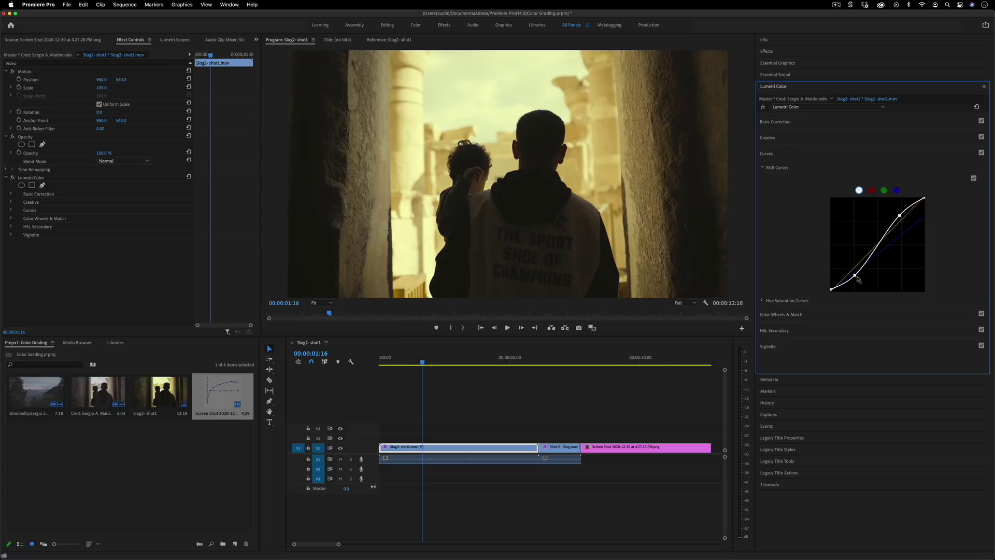
drag(855, 276, 855, 276)
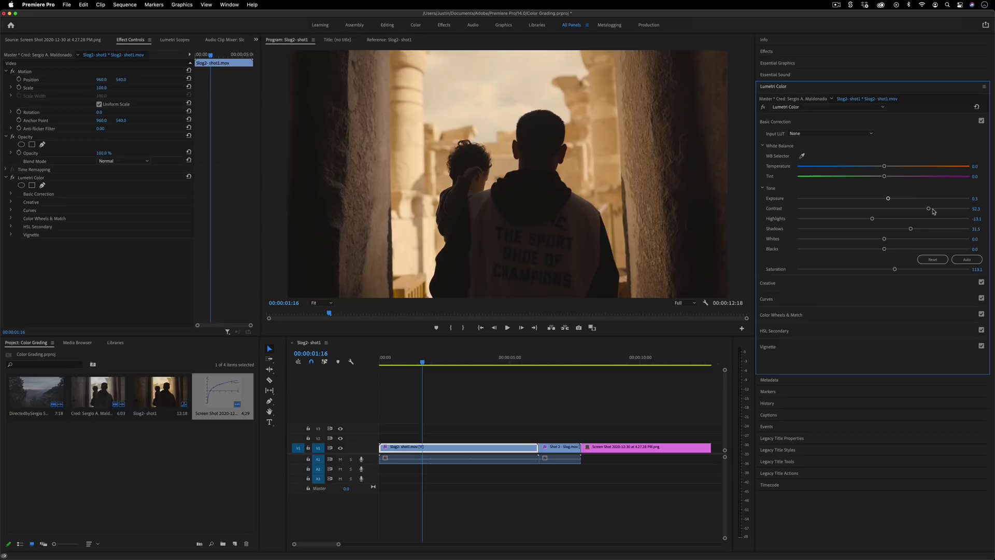
drag(934, 211, 886, 200)
- At frame 02:07, set Temperature to 4.1, Saturation to 131.1 and Contrast to 67.1
click(435, 363)
drag(435, 363, 439, 362)
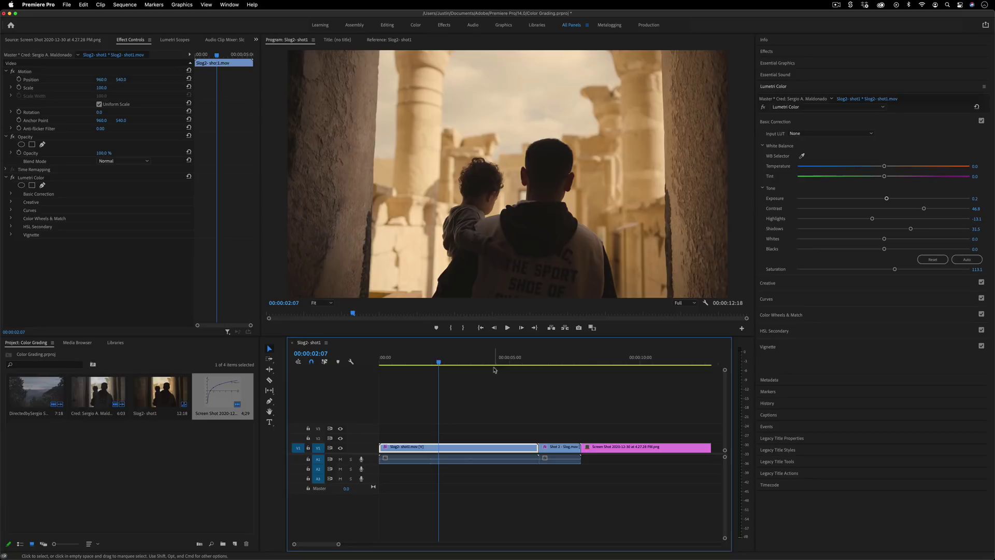
drag(884, 166, 887, 167)
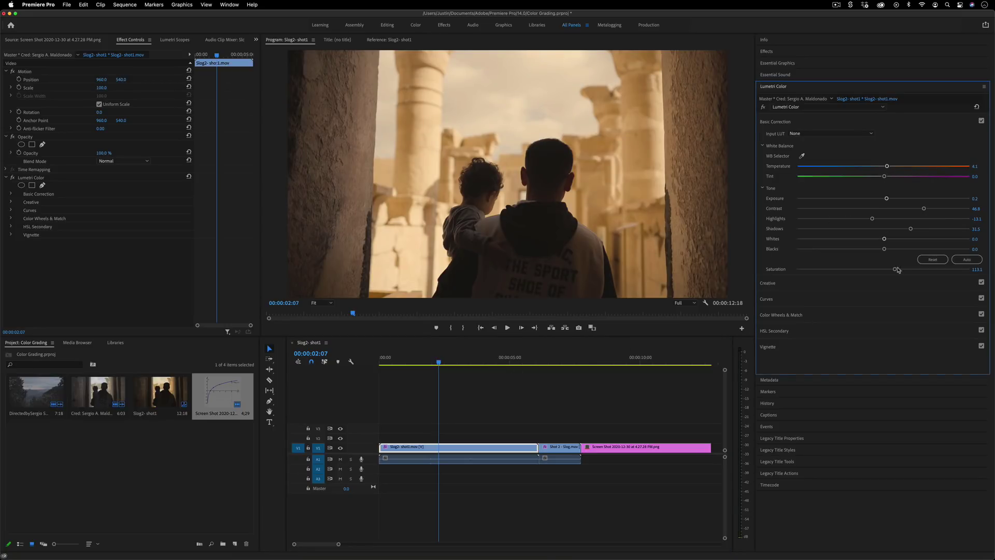
drag(897, 270, 910, 269)
drag(924, 209, 892, 199)
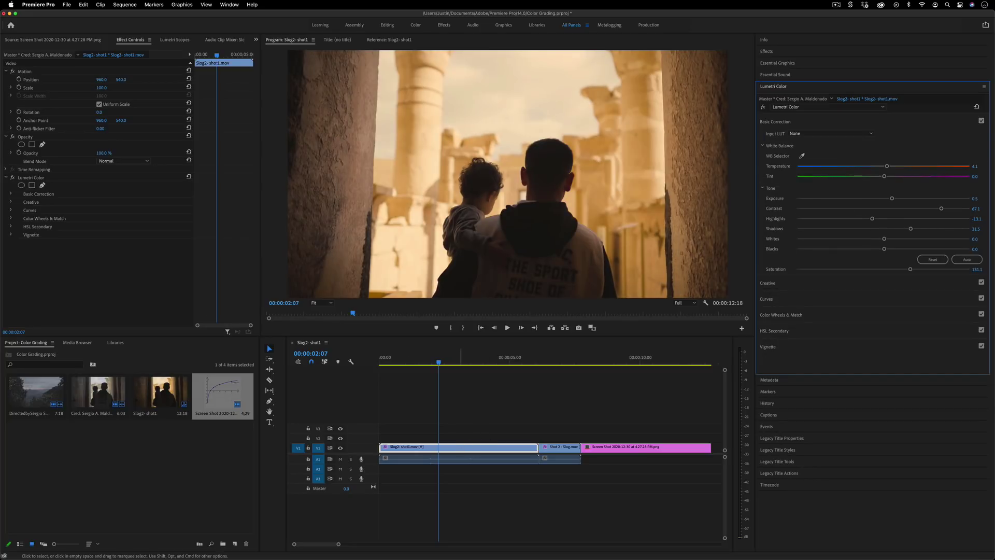
- Toggle the Lumetri grade off and on repeatedly to compare with the original
click(13, 177)
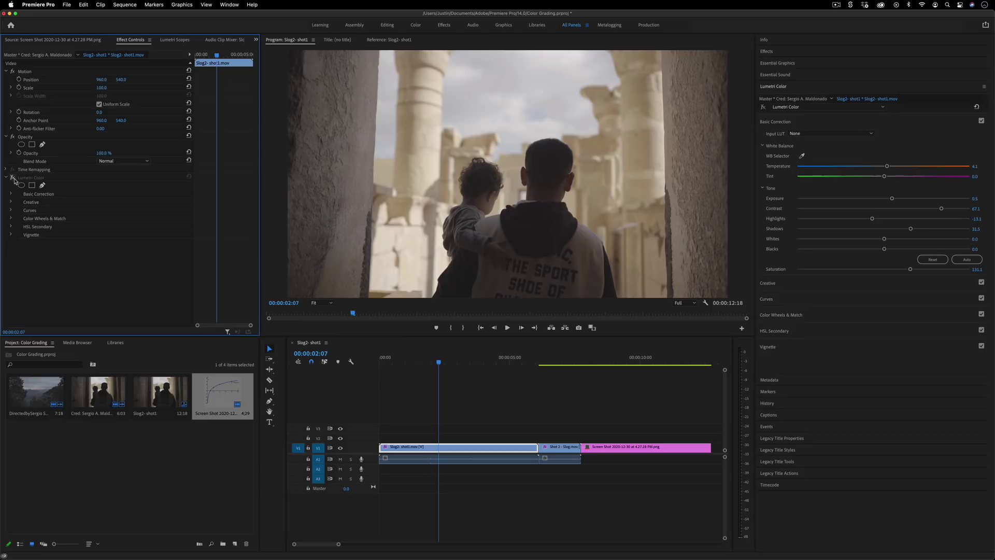
click(13, 177)
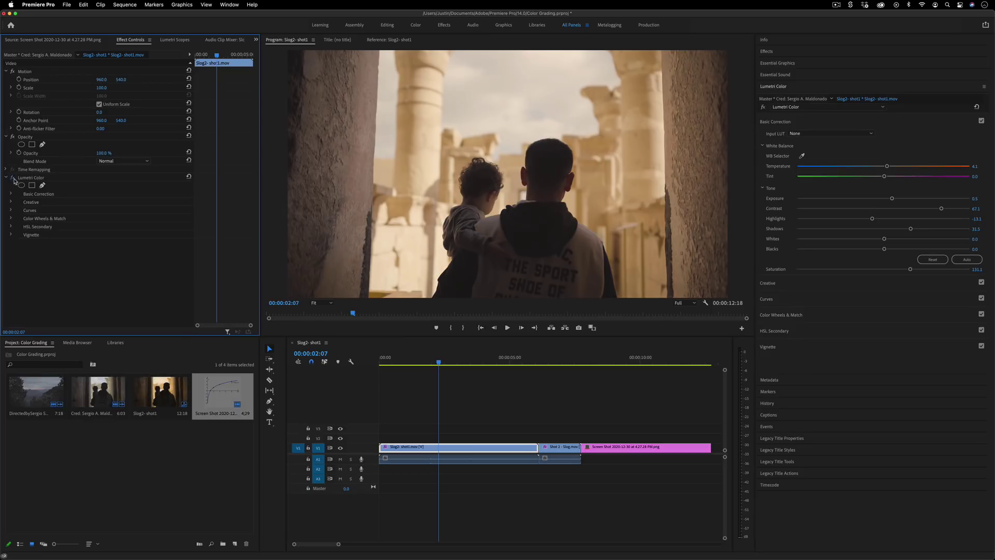
click(12, 178)
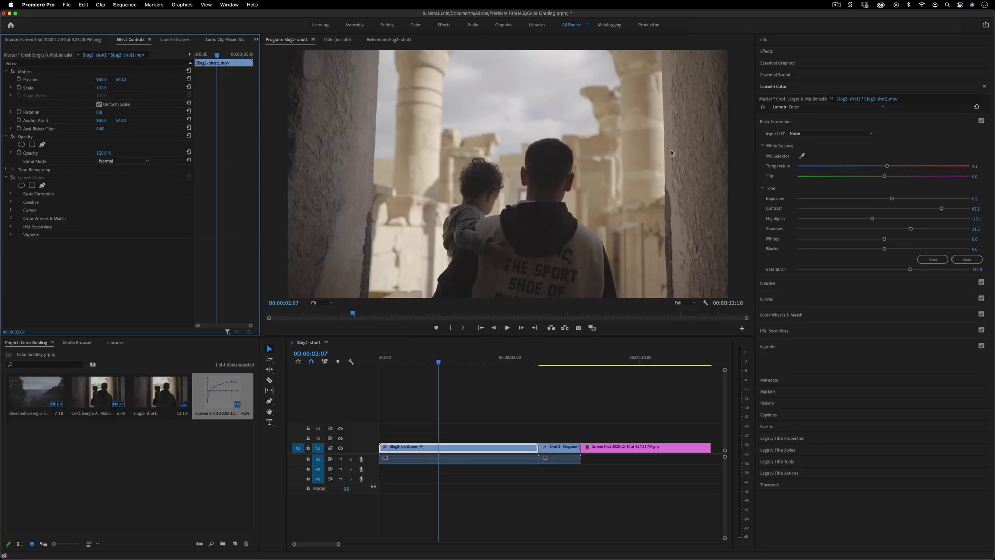
click(13, 178)
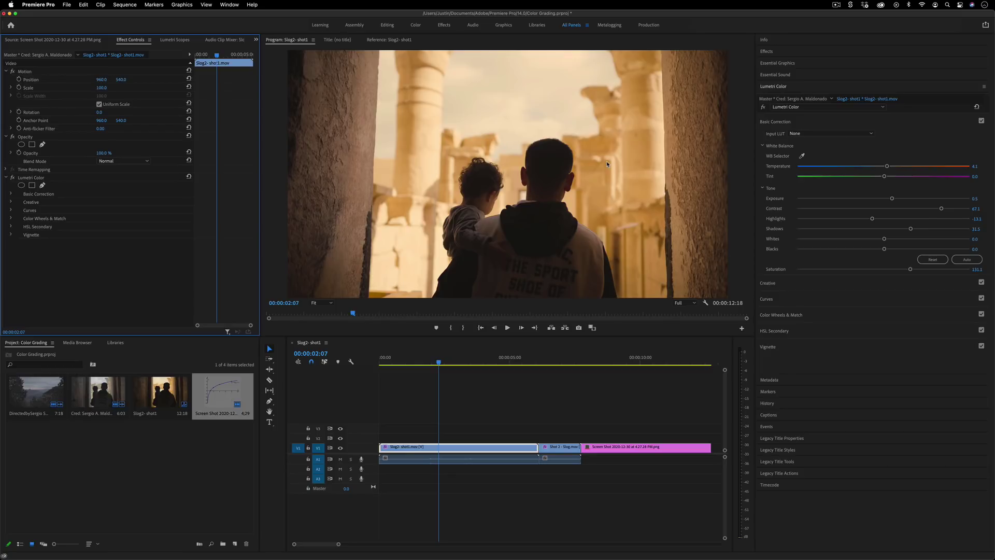
click(13, 177)
click(12, 178)
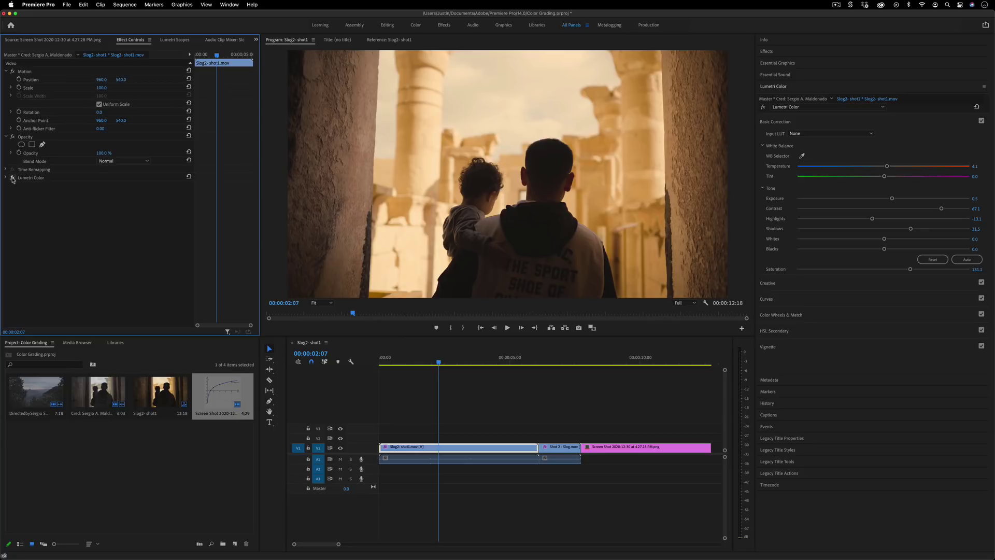
click(12, 178)
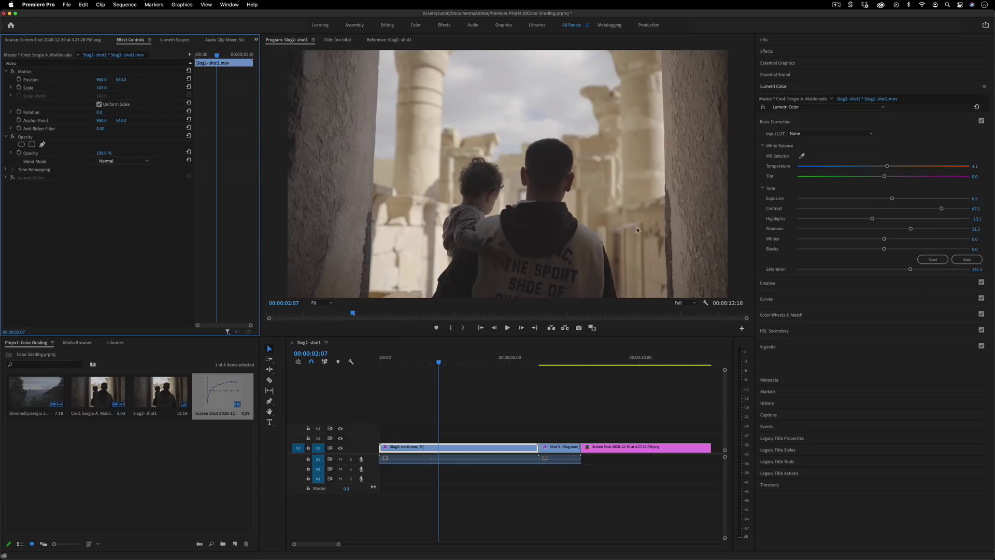
click(13, 178)
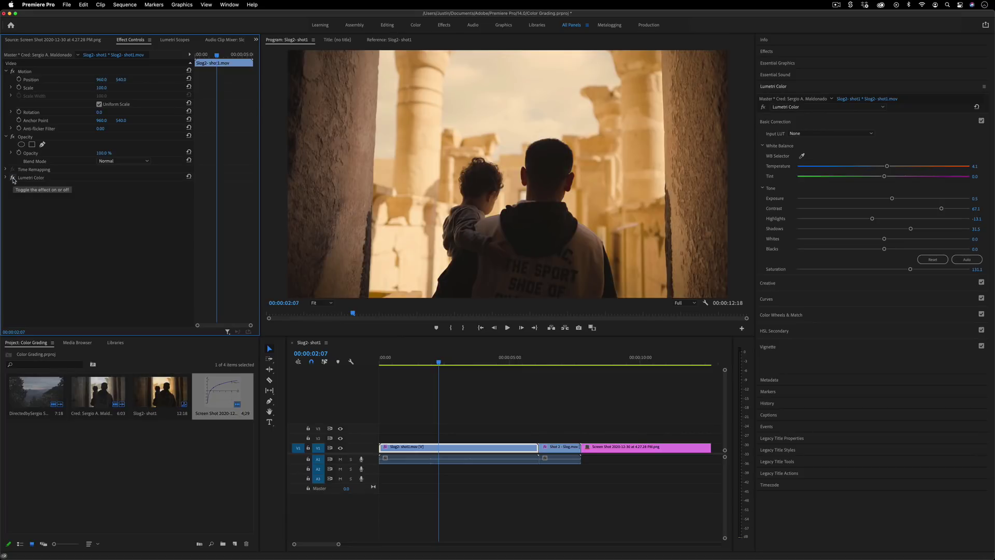
- Play the clip from the start with and without the grade, ending with it enabled
key(Home)
key(space)
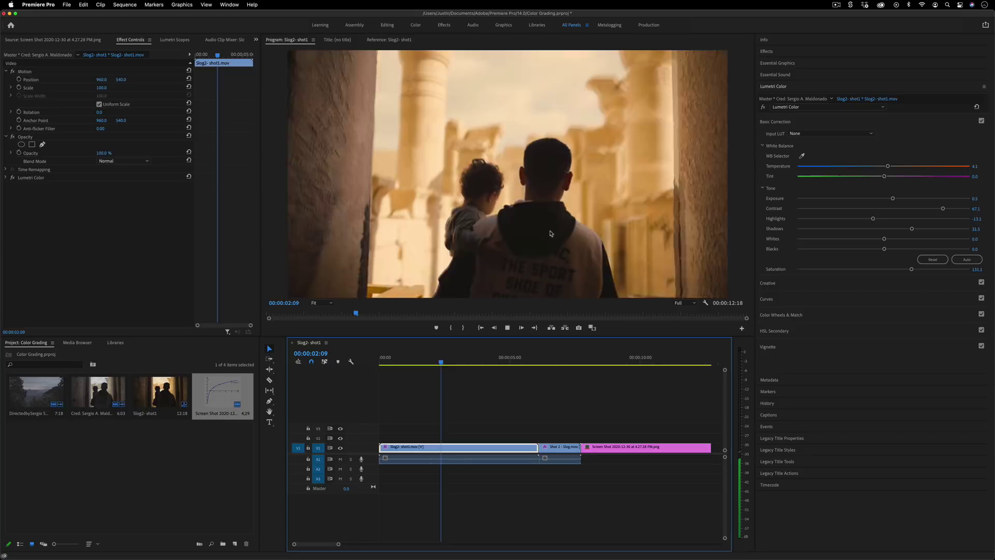
click(389, 40)
click(13, 178)
click(423, 348)
key(Home)
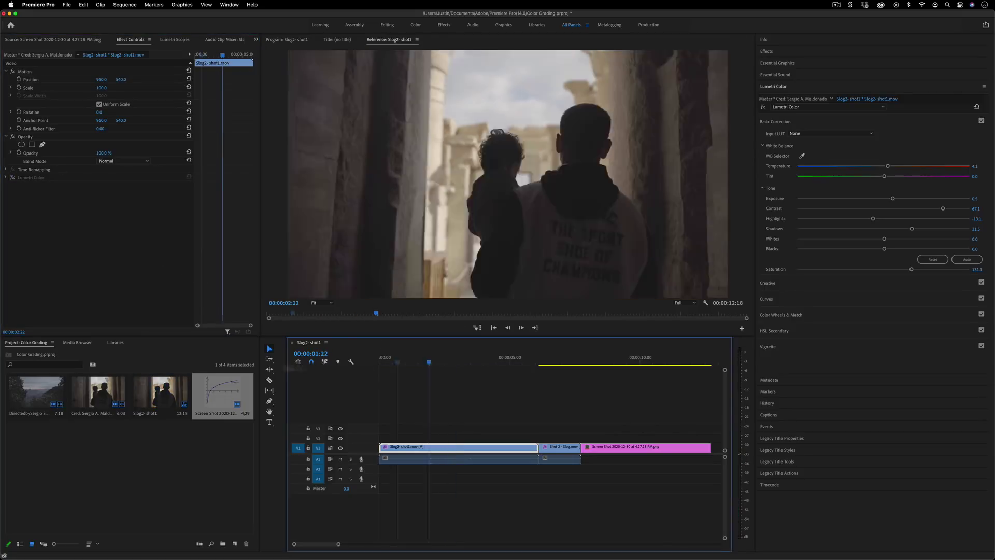
key(space)
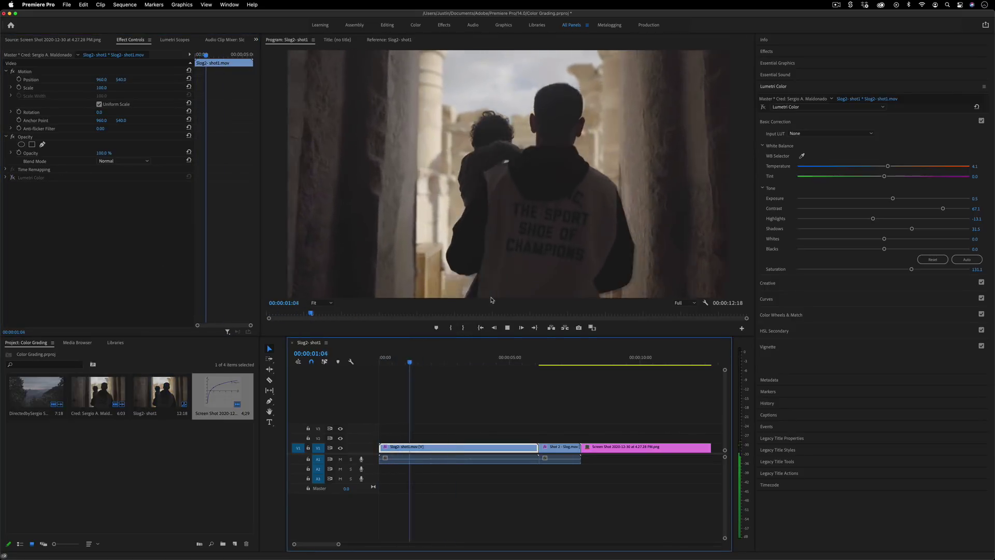
click(13, 178)
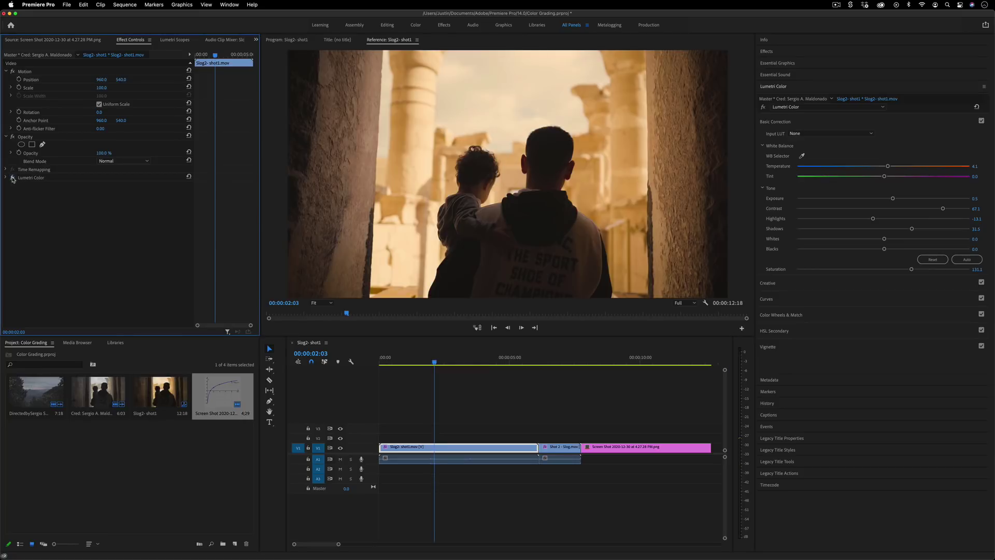
- Reset the Shadows colour wheel and rebalance the Shadows and Midtones wheels
click(791, 316)
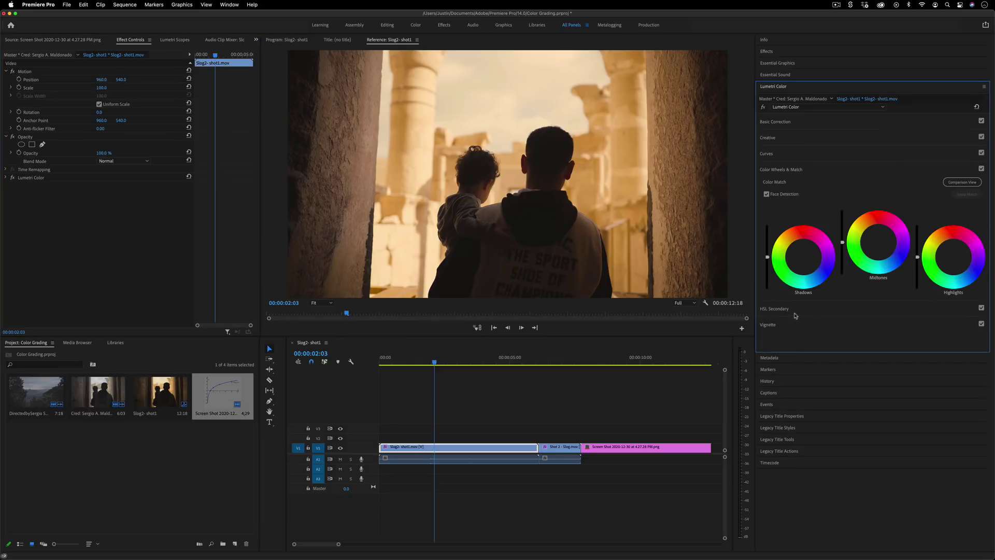
double_click(797, 273)
drag(806, 251, 803, 256)
drag(877, 244, 878, 247)
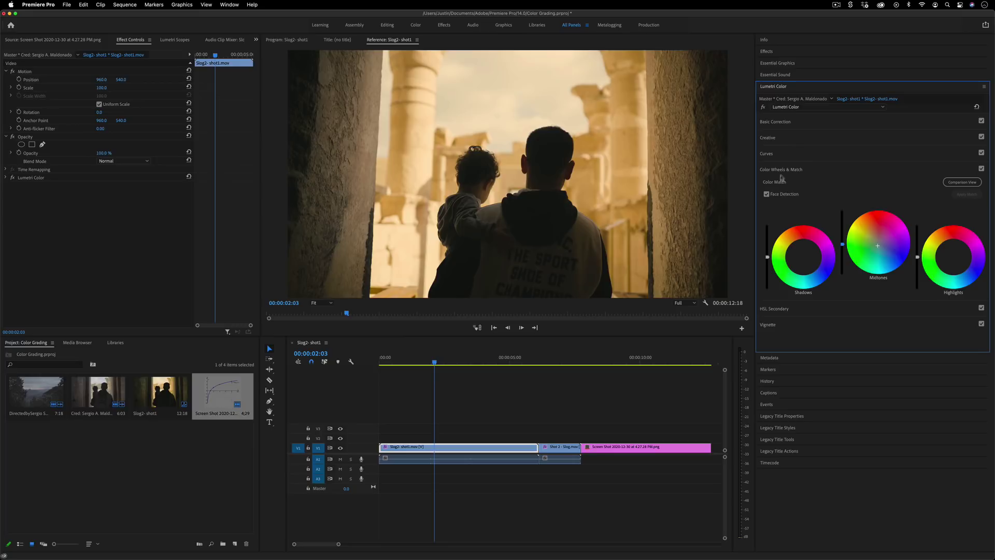
- Set the HSL Secondary Temperature to -3.3
click(780, 309)
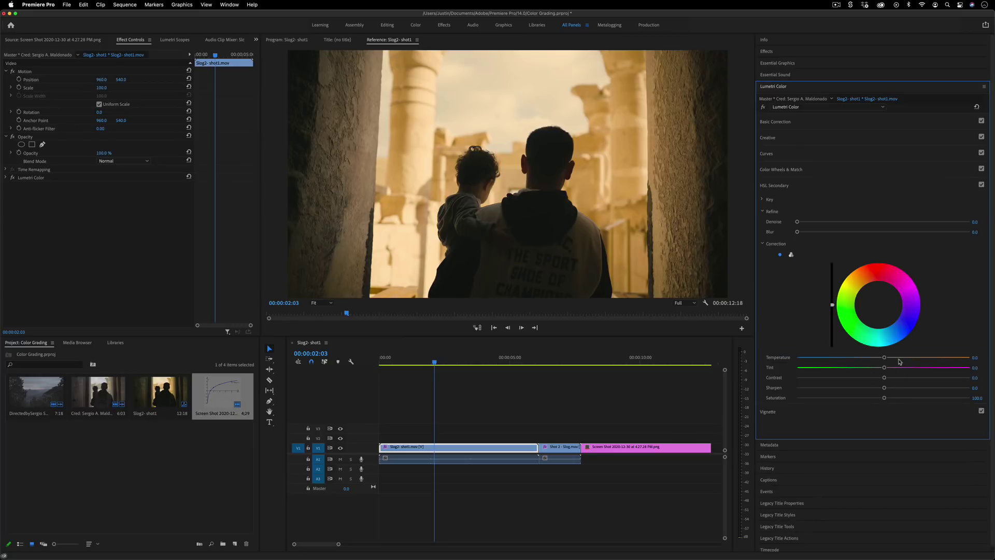
drag(884, 357, 876, 362)
click(778, 186)
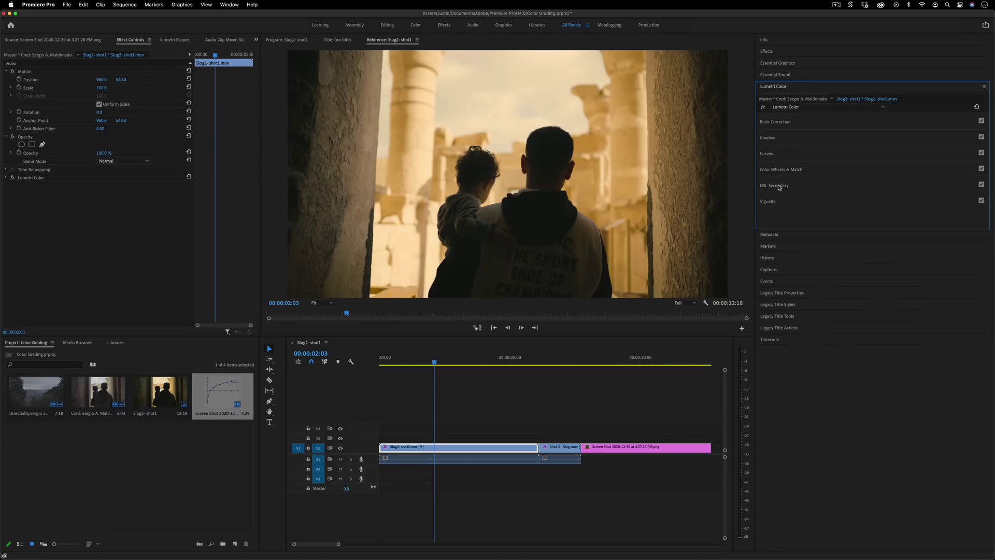
- Compare the grade against the original, visit Shot 2, then play Slog2-shot1 from its start
click(13, 177)
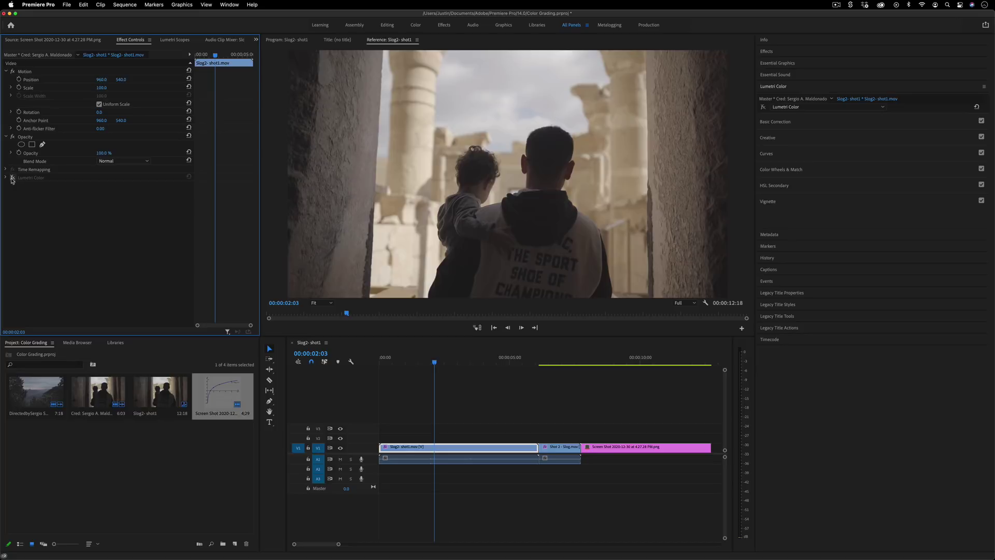
click(12, 177)
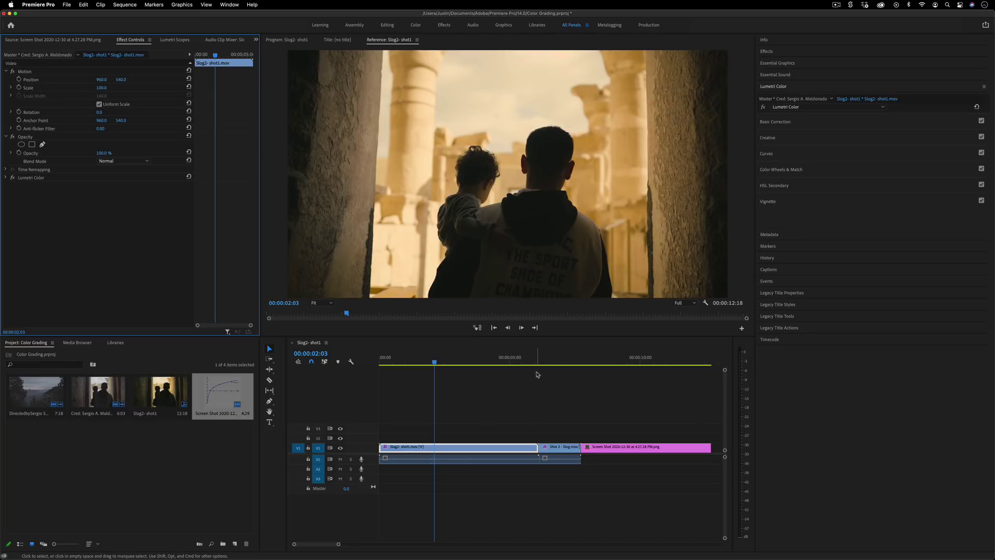
click(553, 362)
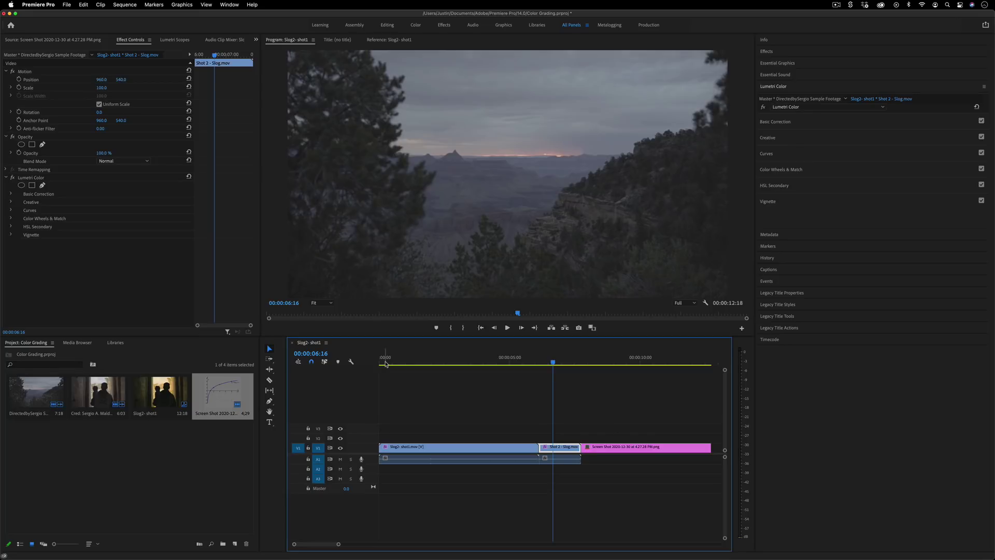
click(386, 364)
key(space)
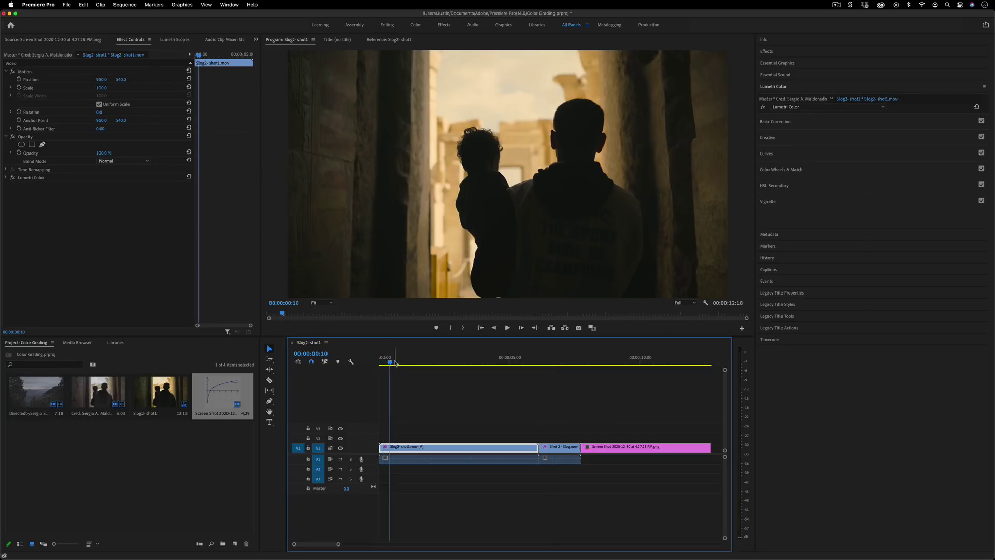
- Bring the Basic Correction sliders into view in the Lumetri Color panel
click(784, 87)
click(784, 87)
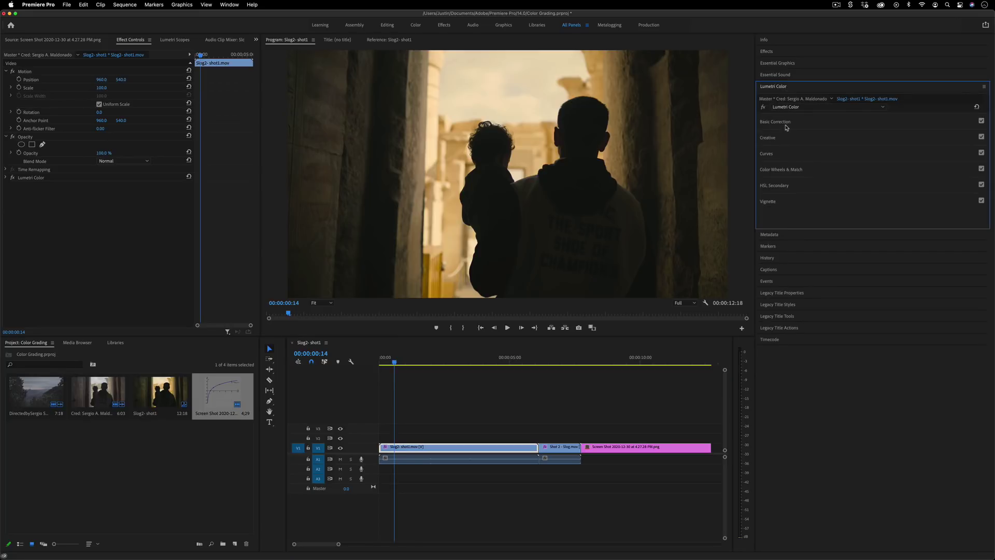
click(786, 125)
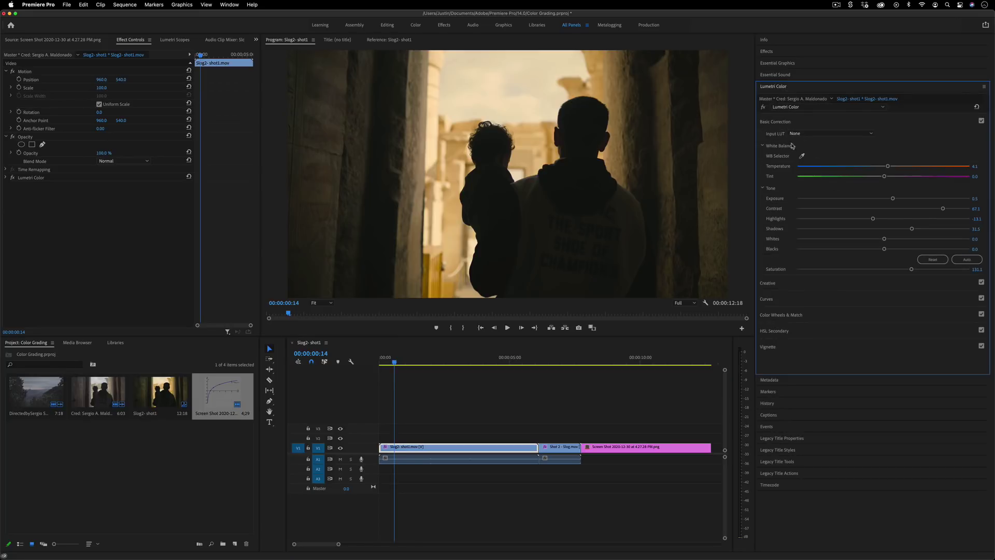
click(787, 123)
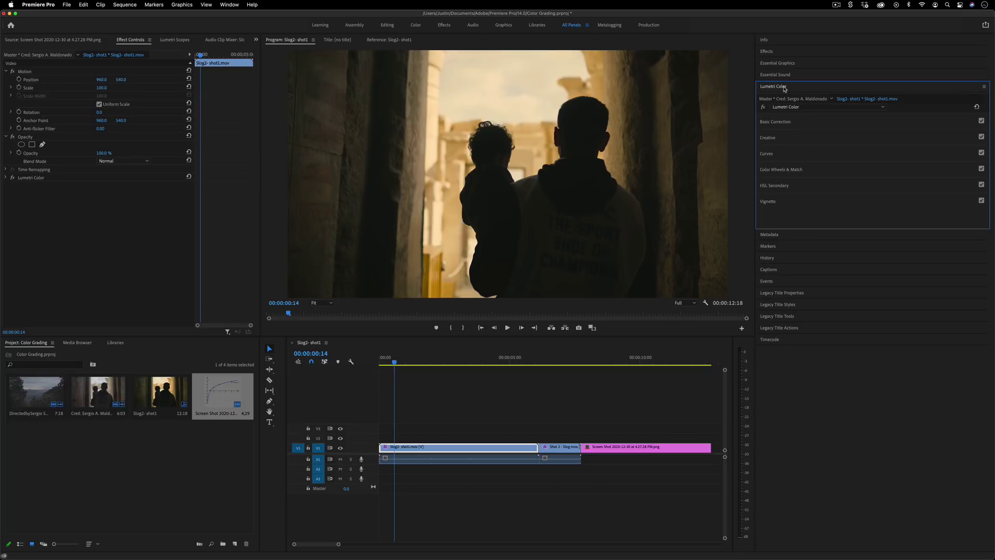
click(775, 121)
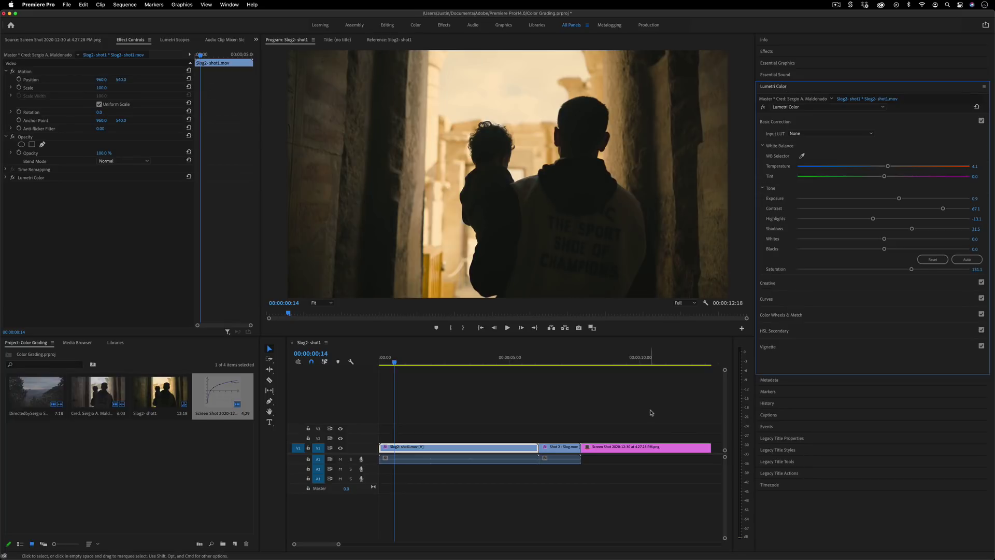